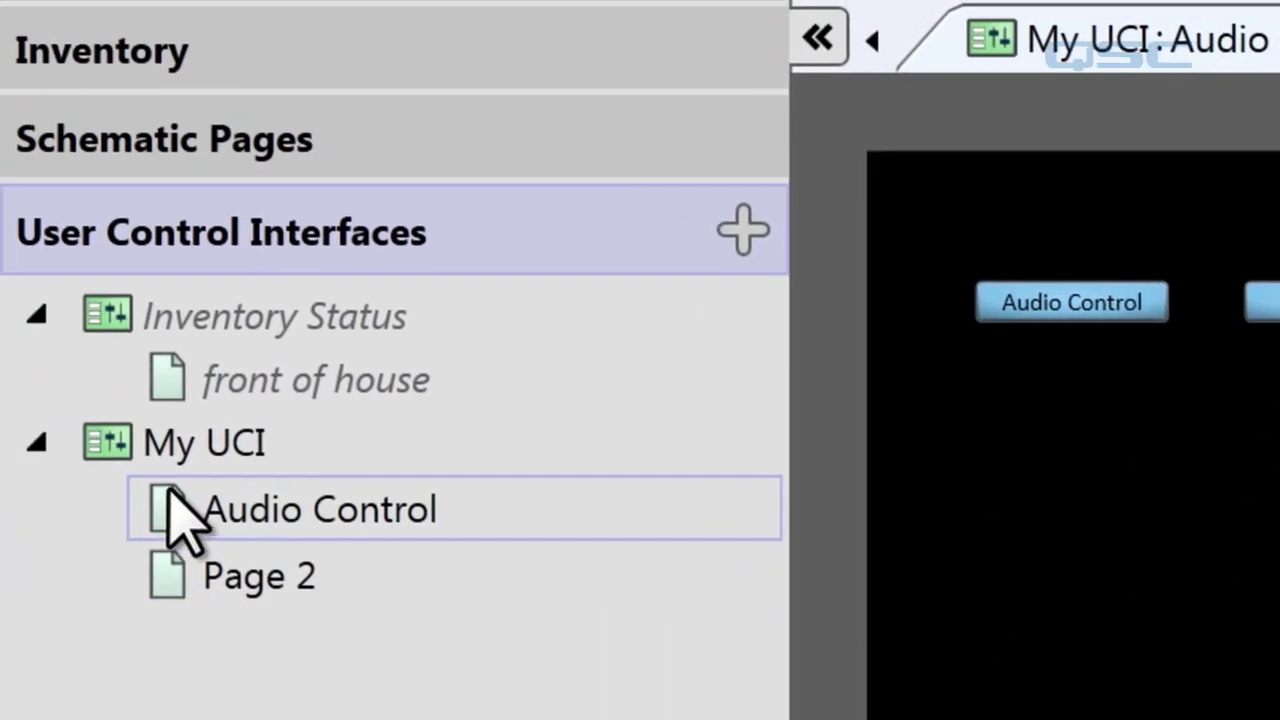
- On schematic Page 1, copy the Audio Player's Play, Stop, Pause, Loop and Auto Play controls
{"action": "left_click", "coordinate": [270, 148]}
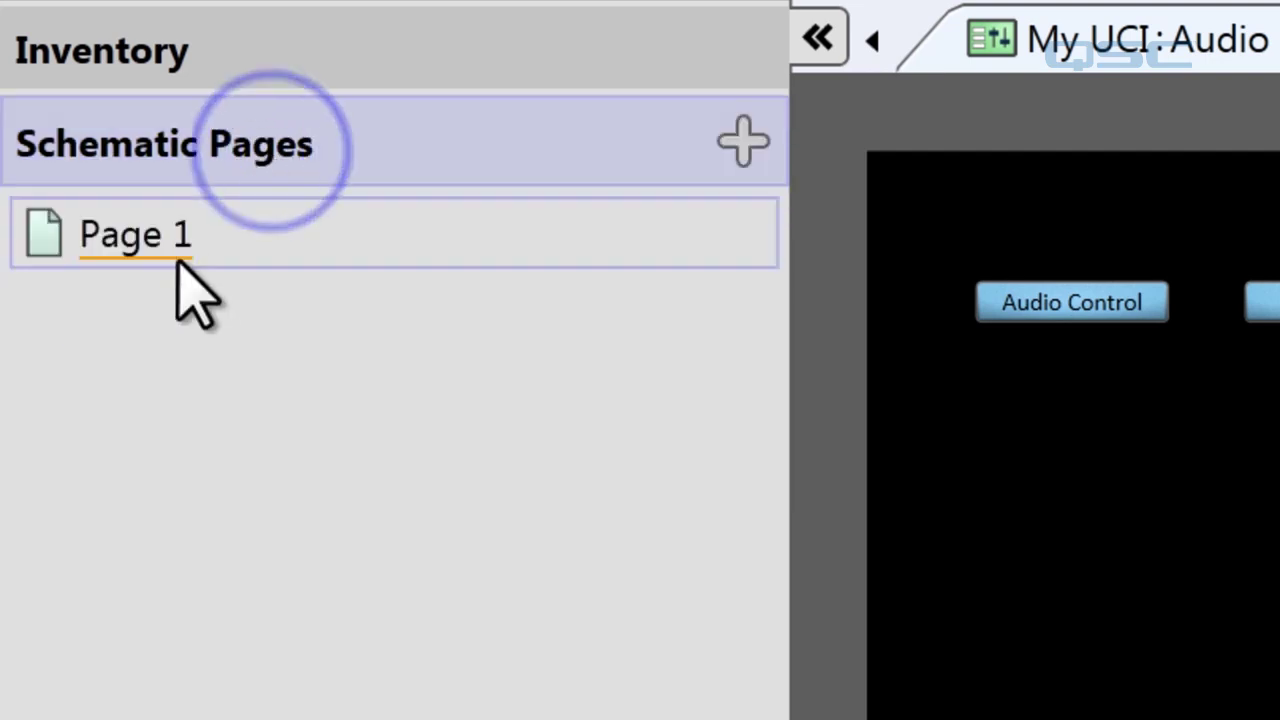
{"action": "left_click", "coordinate": [163, 238]}
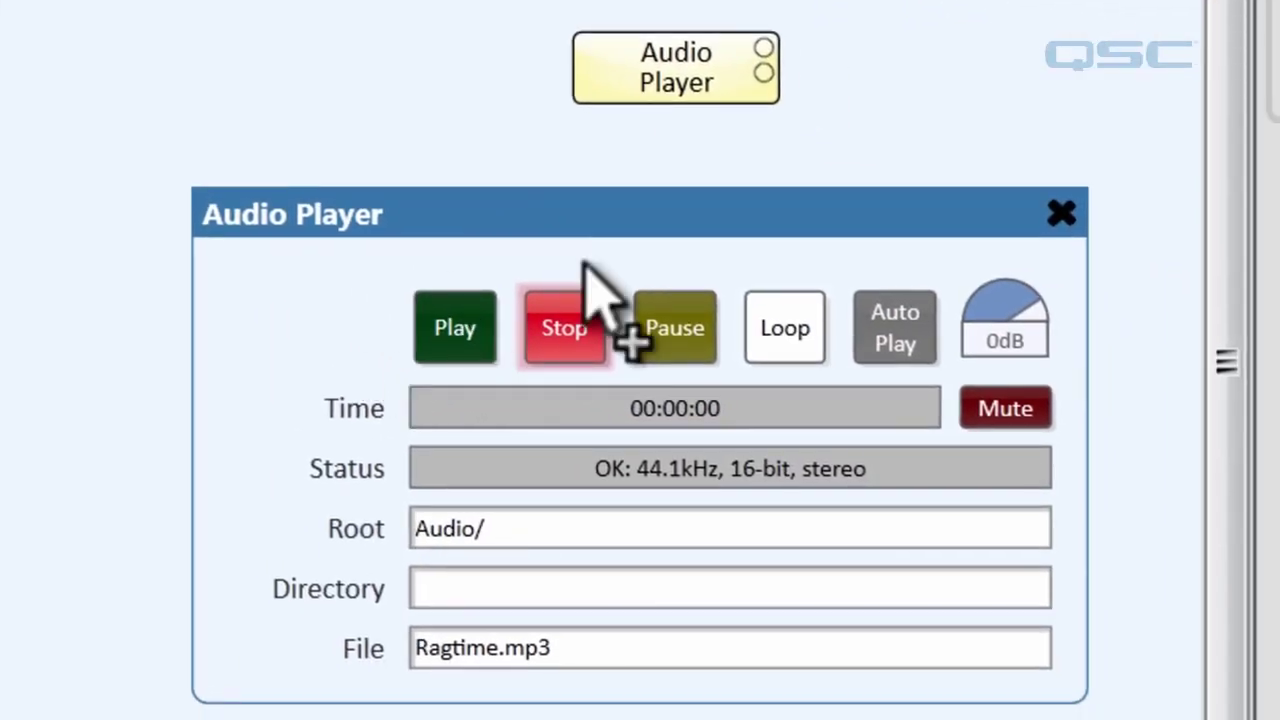
{"action": "left_click_drag", "start_coordinate": [945, 263], "coordinate": [366, 357]}
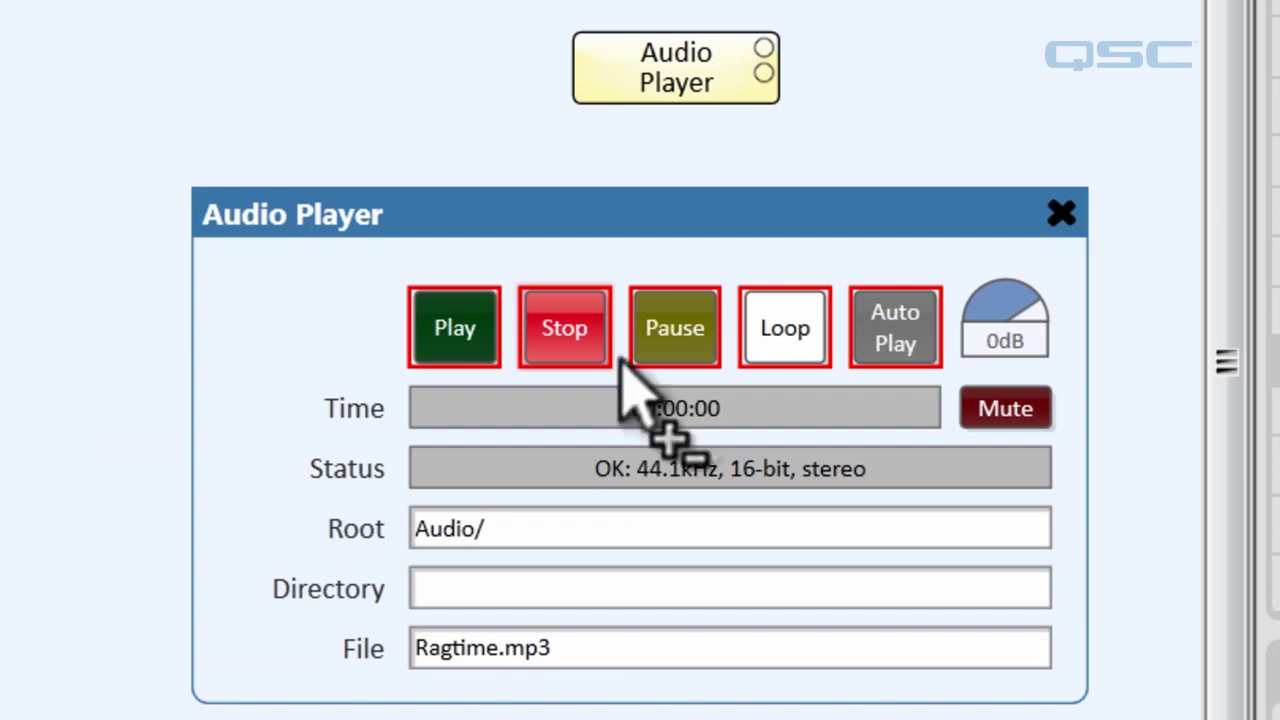
{"action": "key", "text": "ctrl+c"}
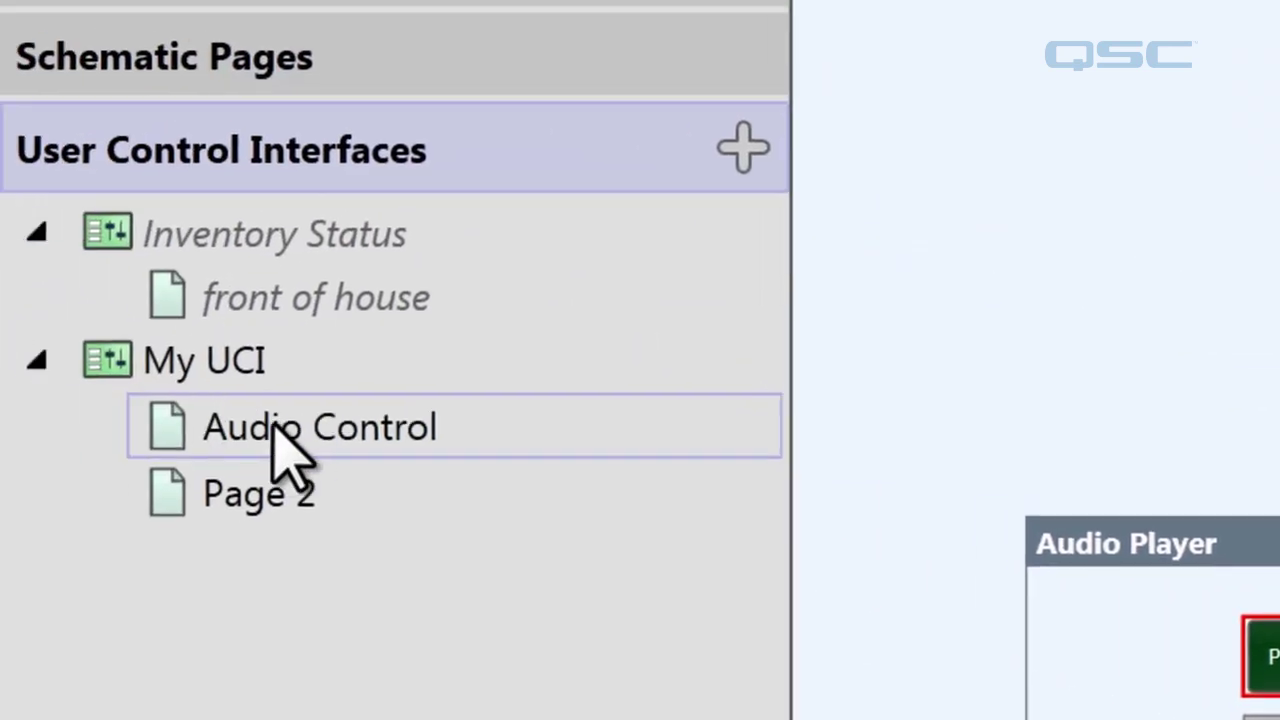
- Paste the five transport buttons onto the Audio Control page, lined up under the Page 2 button
{"action": "left_click", "coordinate": [288, 437]}
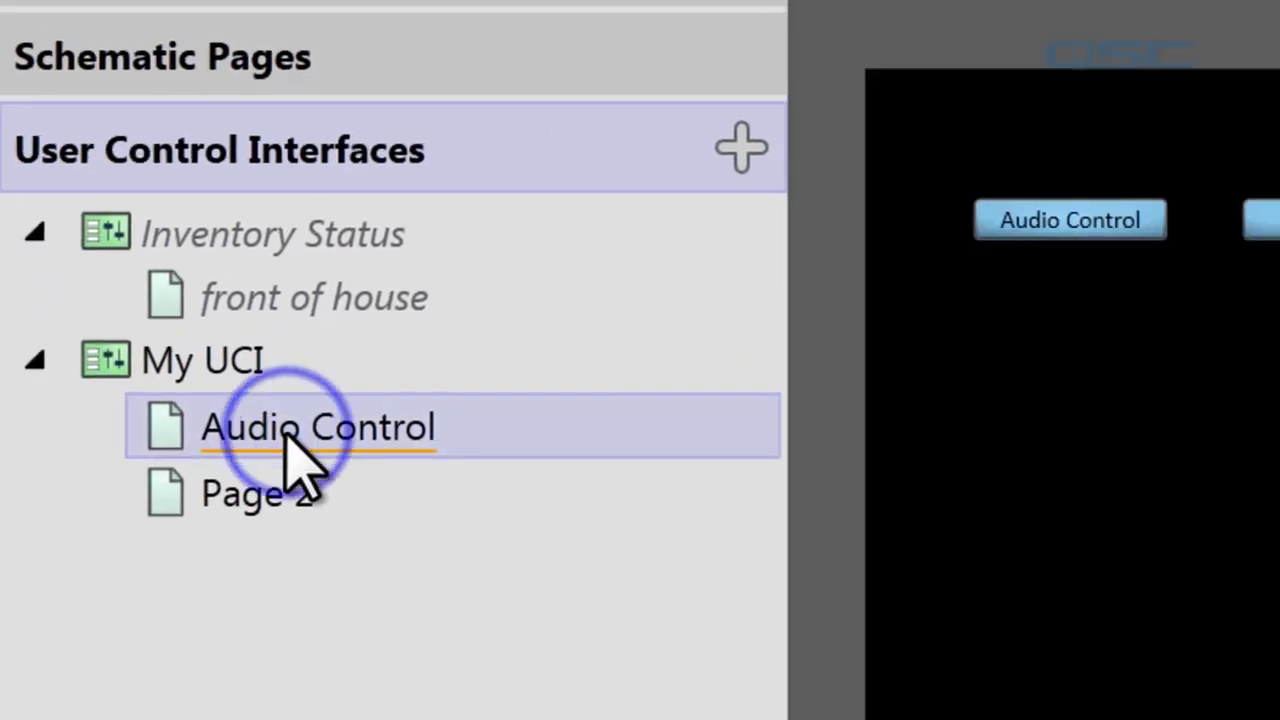
{"action": "key", "text": "ctrl+v"}
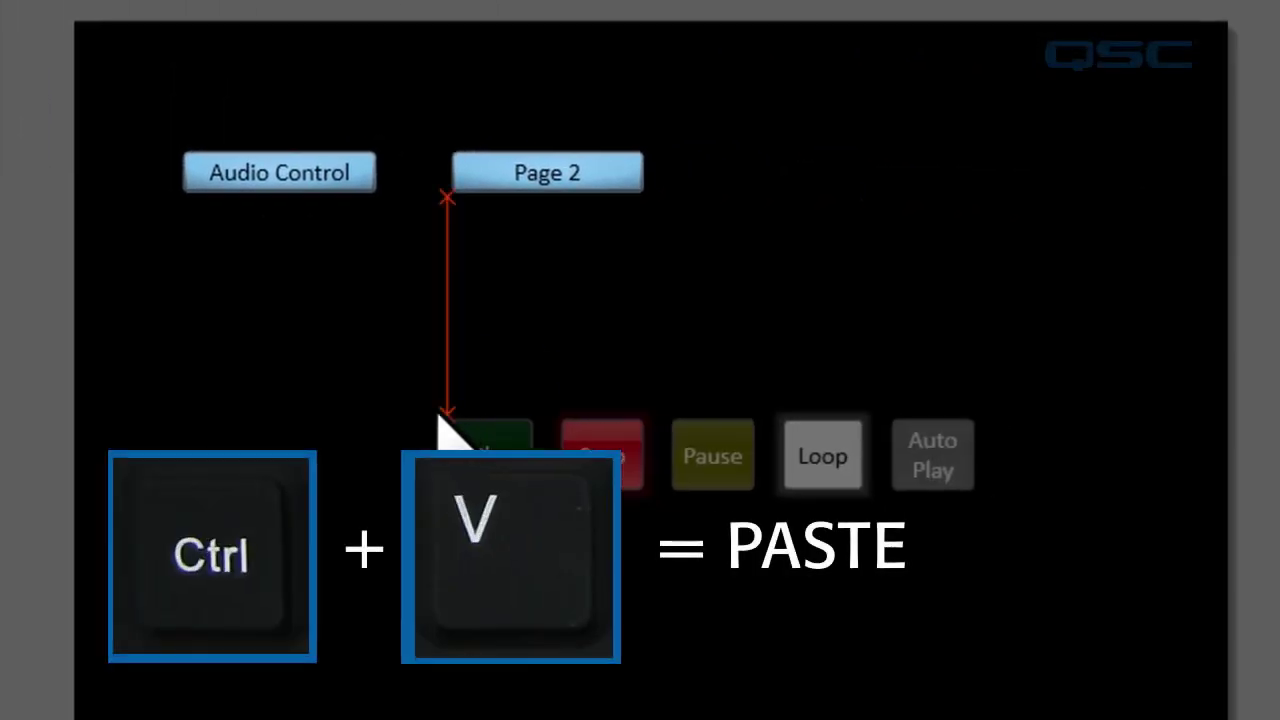
{"action": "left_click_drag", "start_coordinate": [437, 415], "coordinate": [317, 378]}
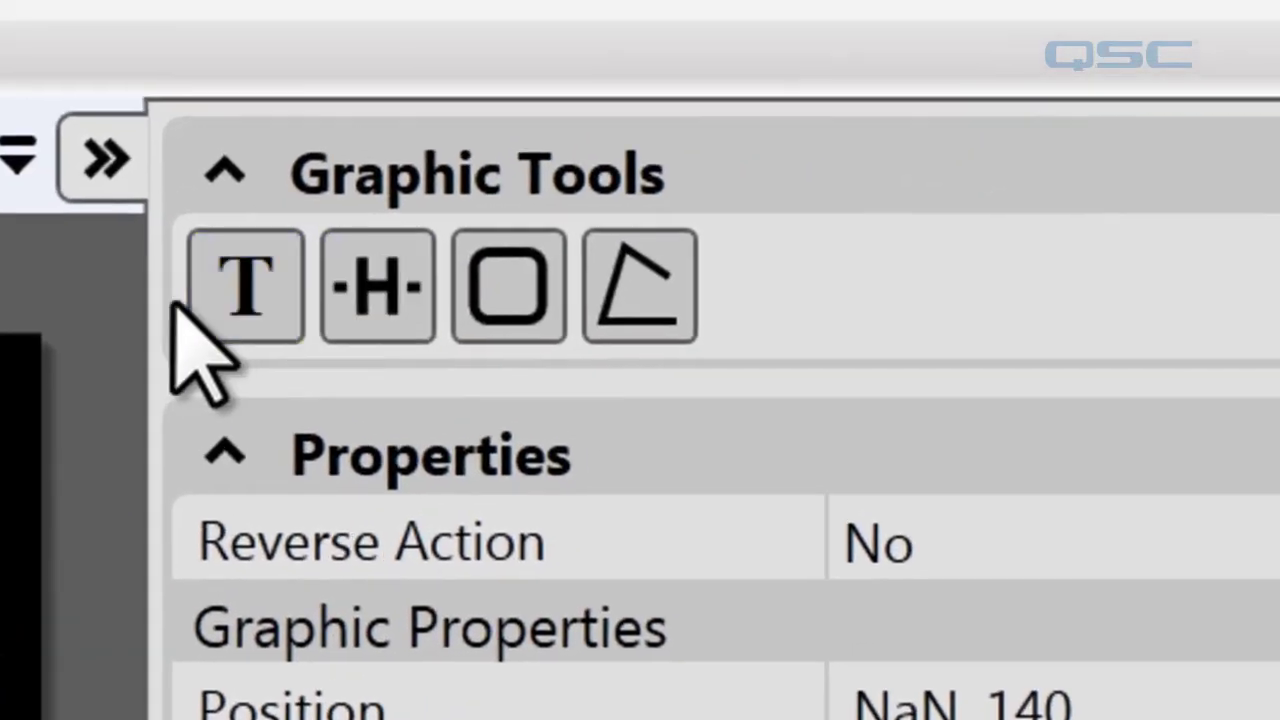
{"action": "left_click", "coordinate": [200, 310]}
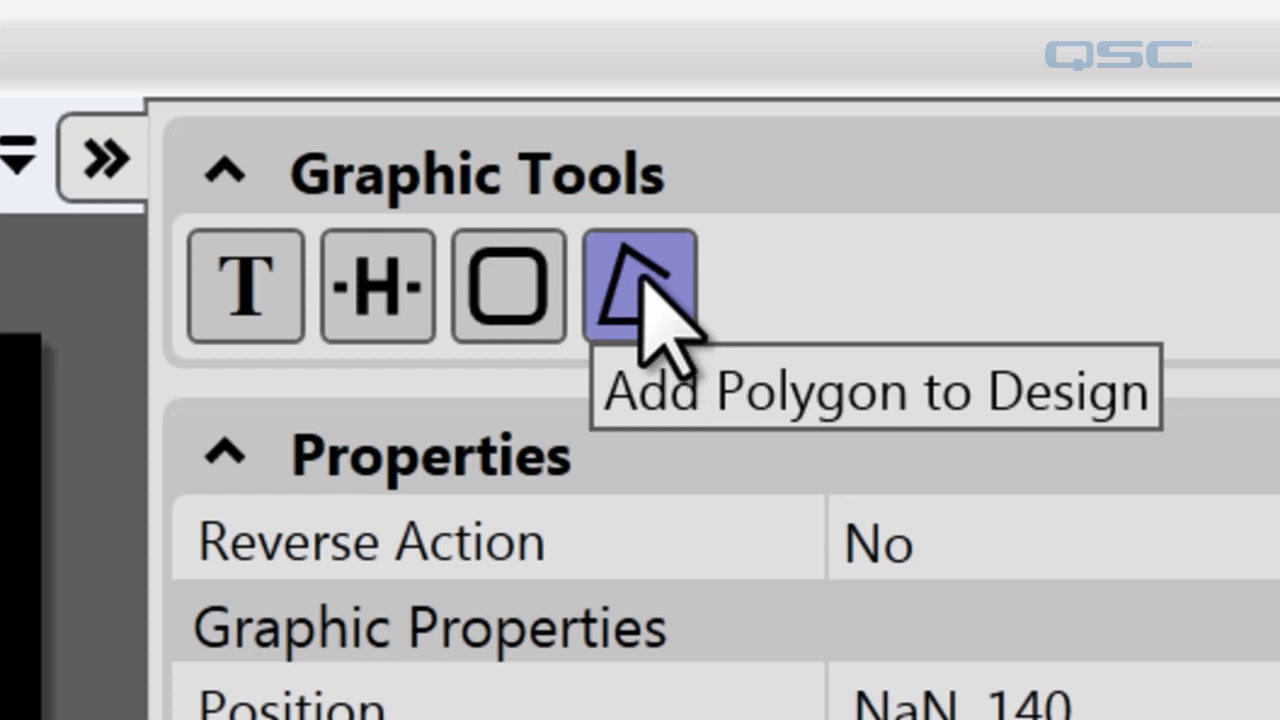
{"action": "left_click", "coordinate": [640, 280]}
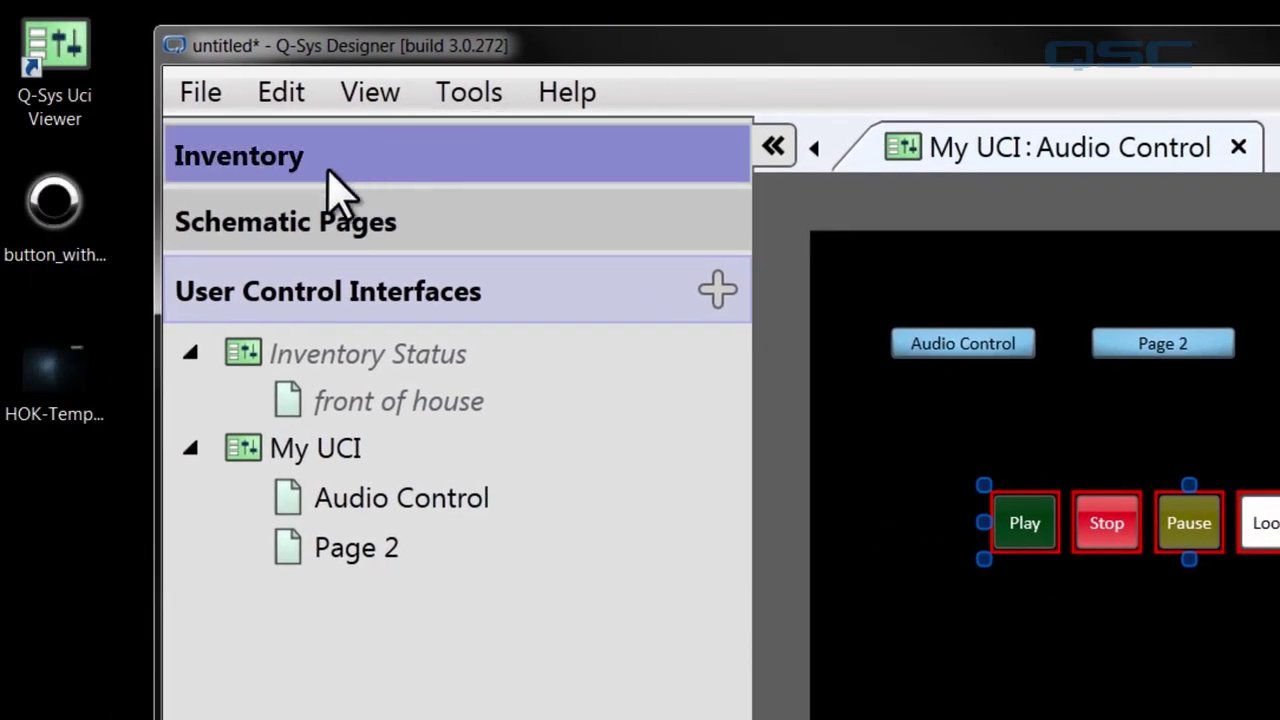
- Add button_with_transparency.png to the page, shrink it to button size, and place it below Play and Stop
{"action": "left_click", "coordinate": [55, 220]}
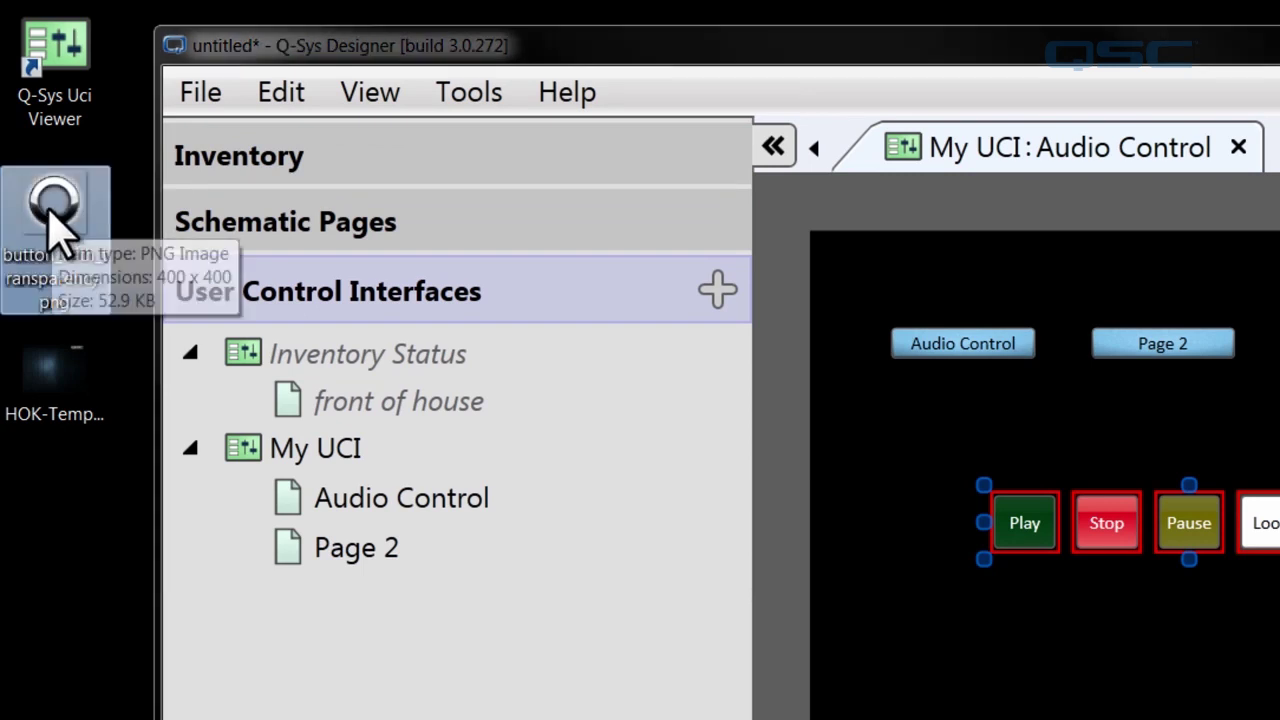
{"action": "left_click_drag", "start_coordinate": [57, 222], "coordinate": [990, 488]}
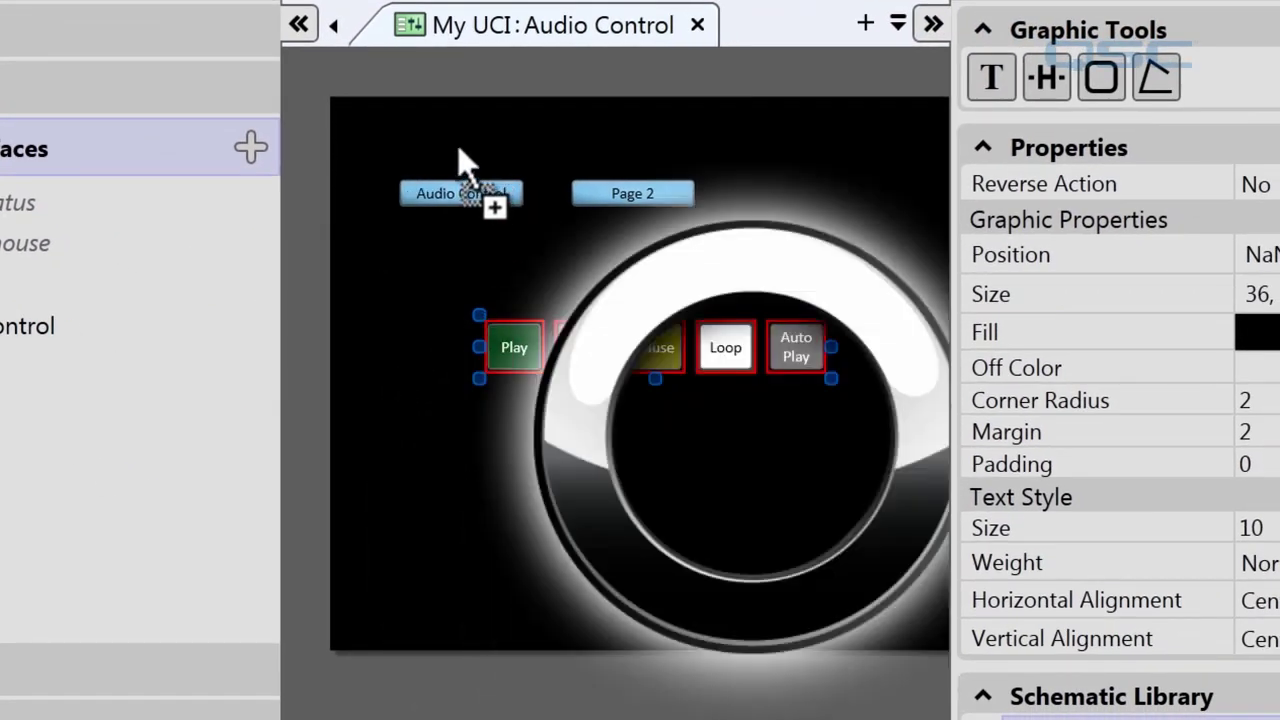
{"action": "left_click_drag", "start_coordinate": [485, 317], "coordinate": [457, 163]}
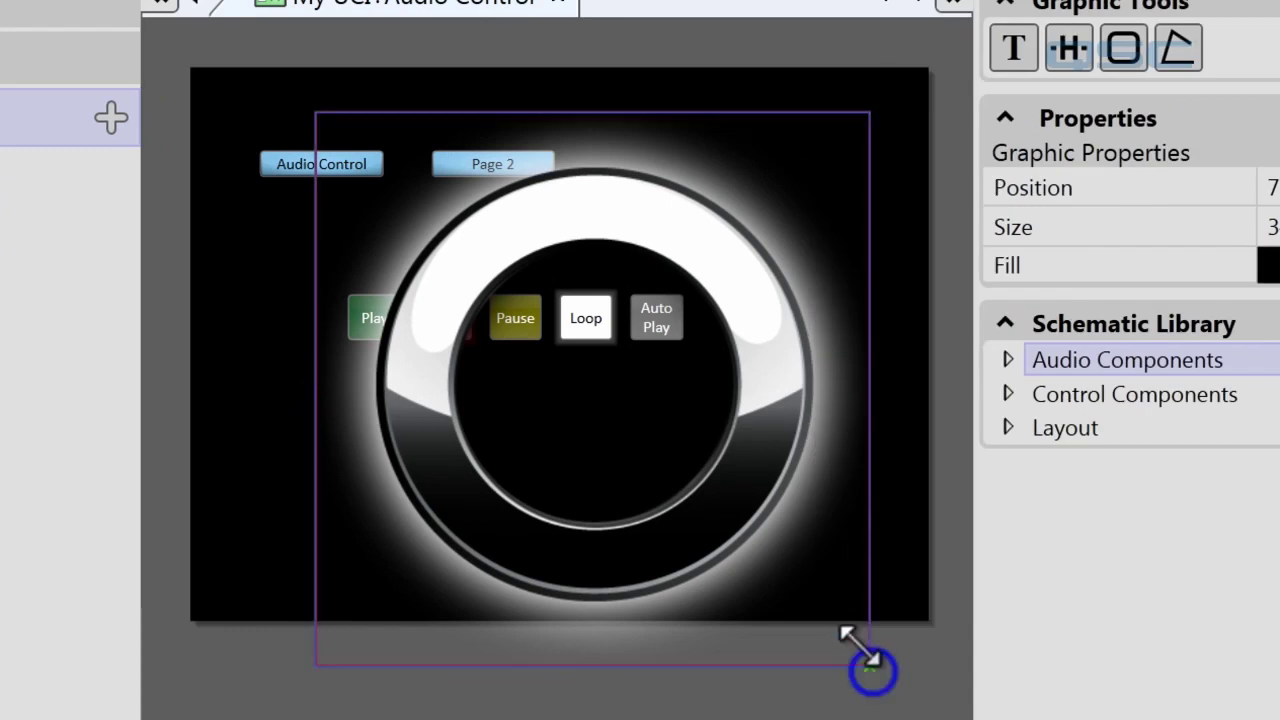
{"action": "left_click_drag", "start_coordinate": [870, 664], "coordinate": [544, 340]}
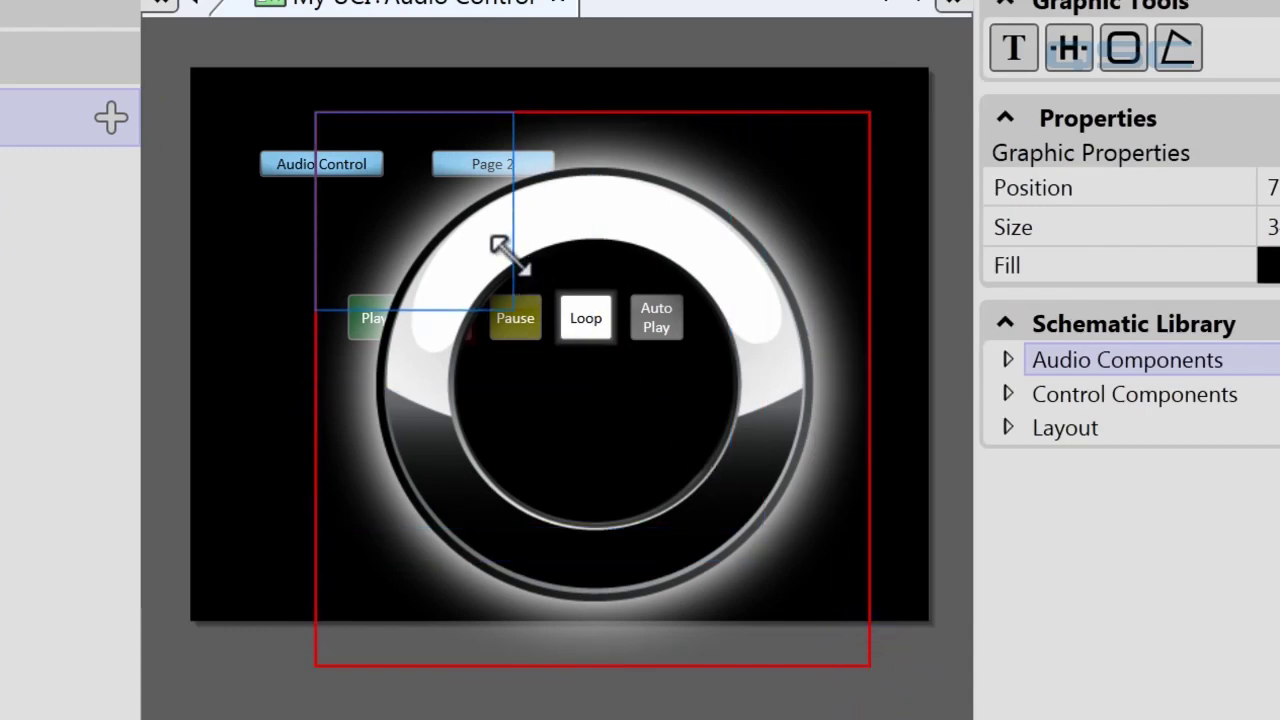
{"action": "left_click_drag", "start_coordinate": [490, 238], "coordinate": [478, 222]}
{"action": "left_click_drag", "start_coordinate": [458, 170], "coordinate": [357, 436]}
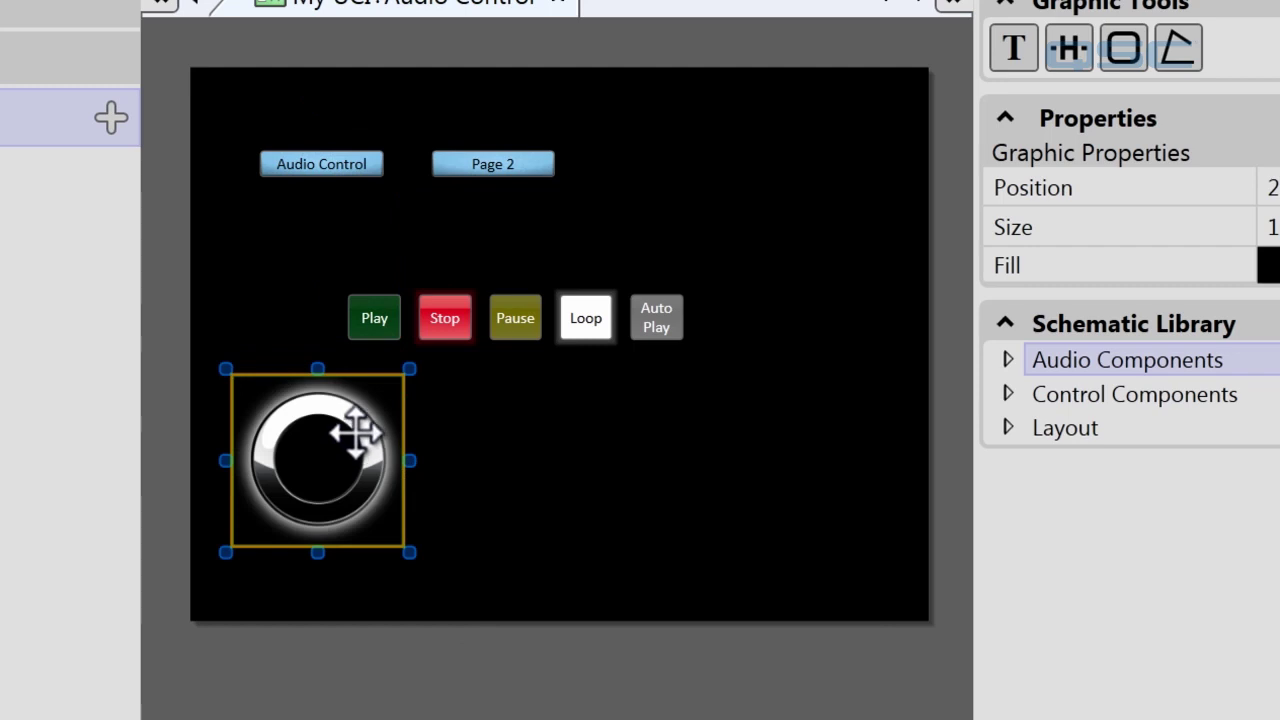
{"action": "left_click_drag", "start_coordinate": [272, 400], "coordinate": [731, 268]}
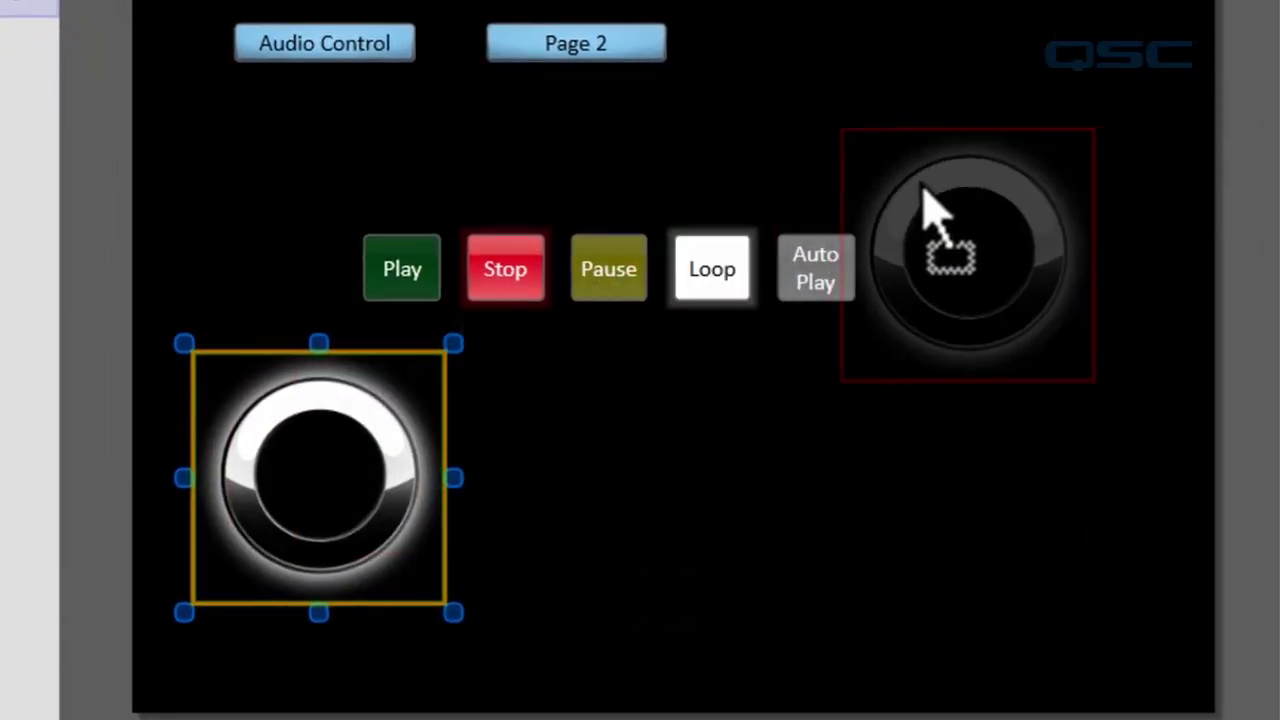
{"action": "left_click_drag", "start_coordinate": [922, 188], "coordinate": [368, 218]}
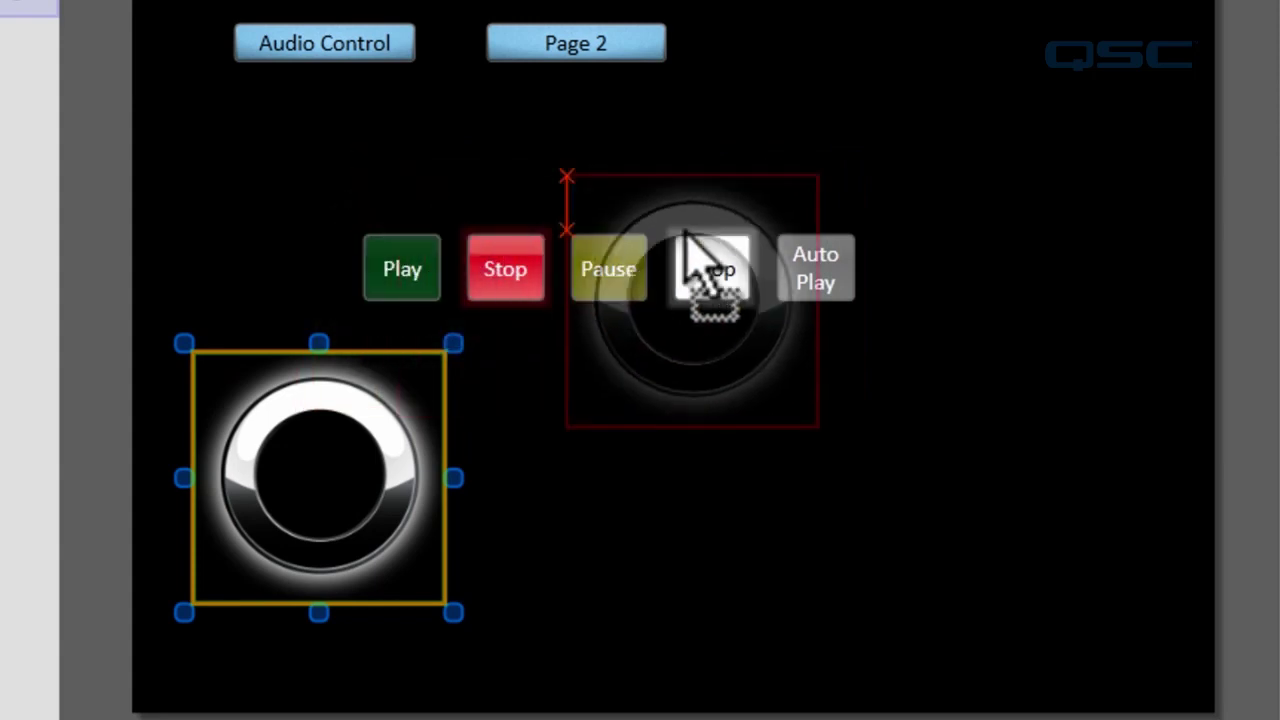
{"action": "left_click_drag", "start_coordinate": [370, 218], "coordinate": [517, 460]}
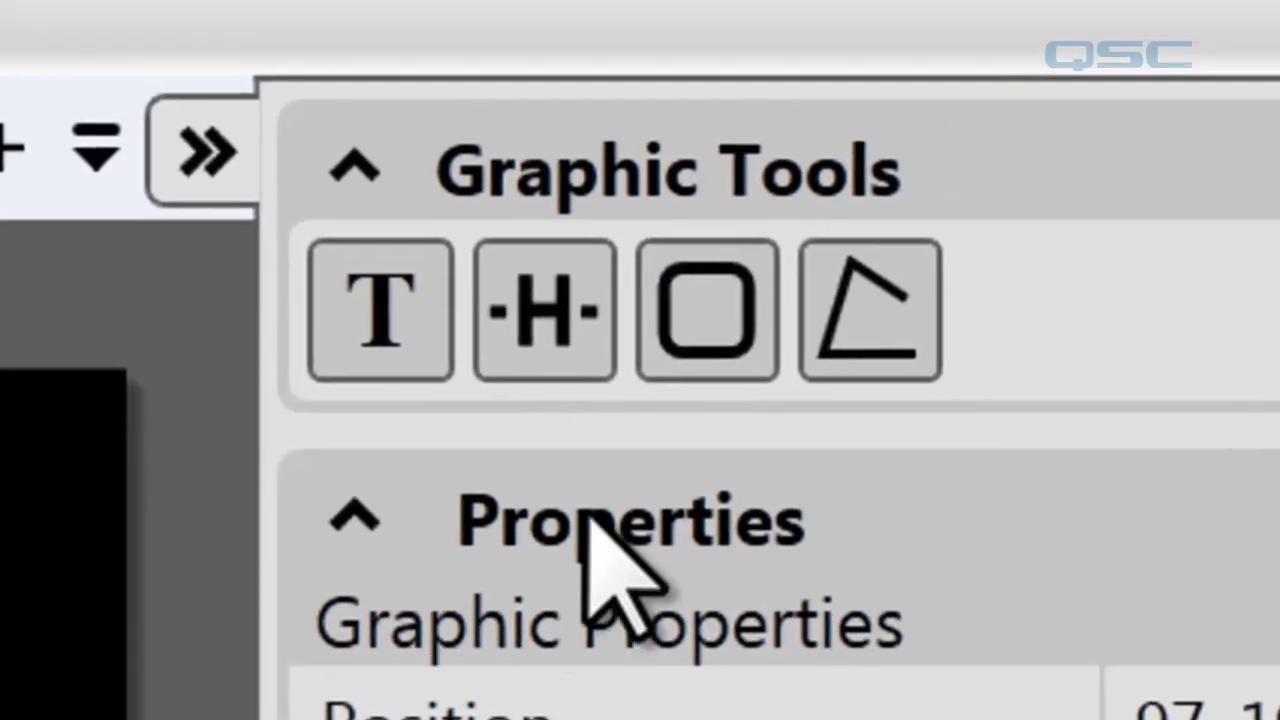
- Trace a closed polygon with nine corners around the inside of the ring image
{"action": "left_click", "coordinate": [840, 292]}
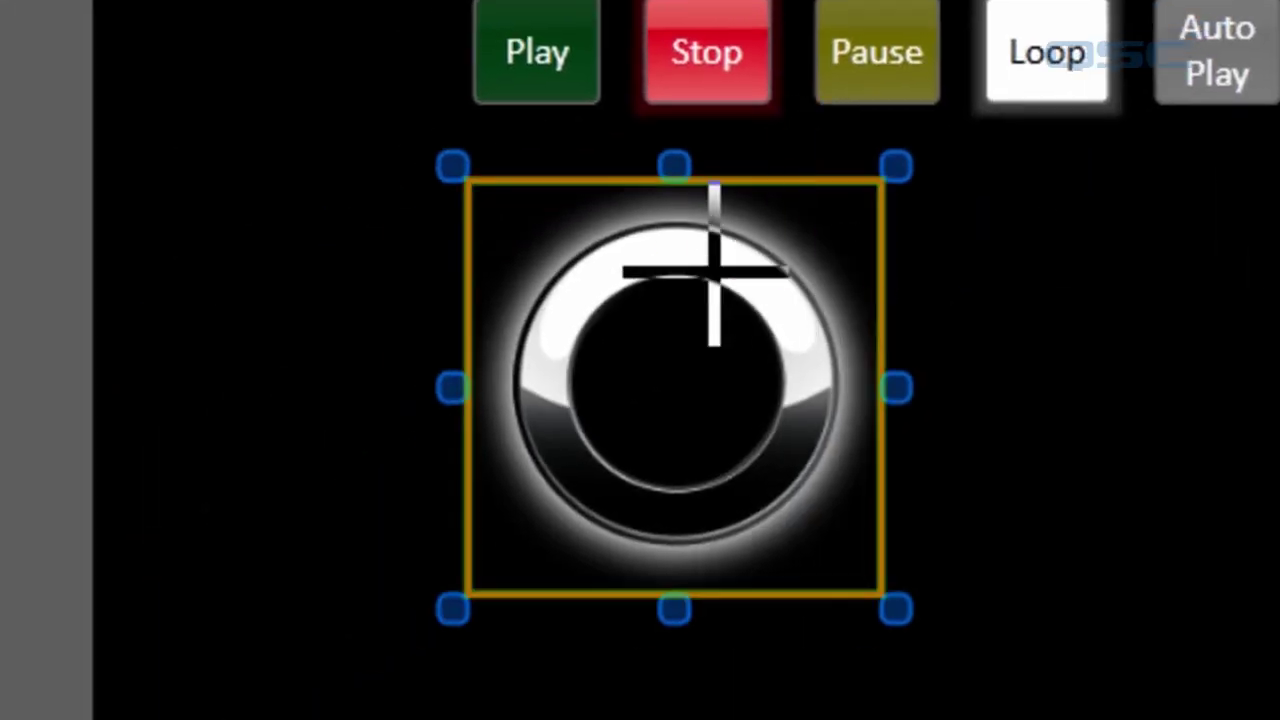
{"action": "left_click", "coordinate": [668, 250]}
{"action": "left_click", "coordinate": [565, 297]}
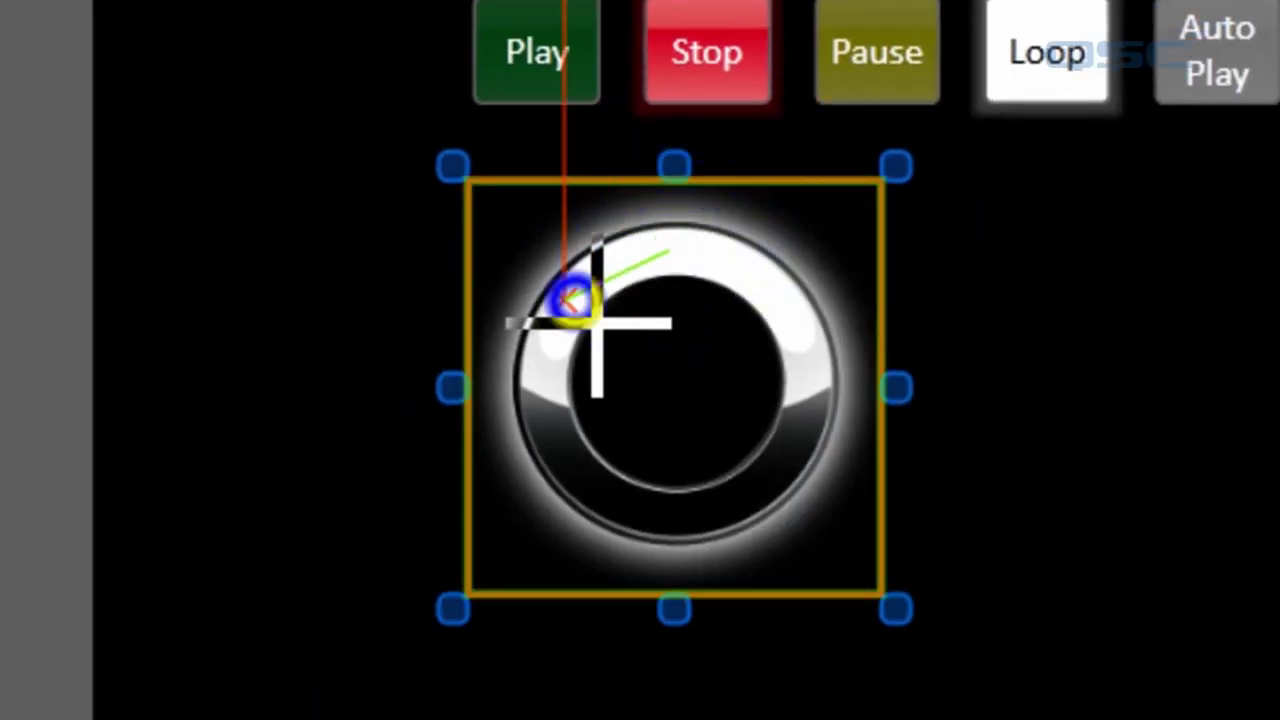
{"action": "left_click", "coordinate": [535, 400]}
{"action": "left_click", "coordinate": [607, 489]}
{"action": "left_click", "coordinate": [669, 515]}
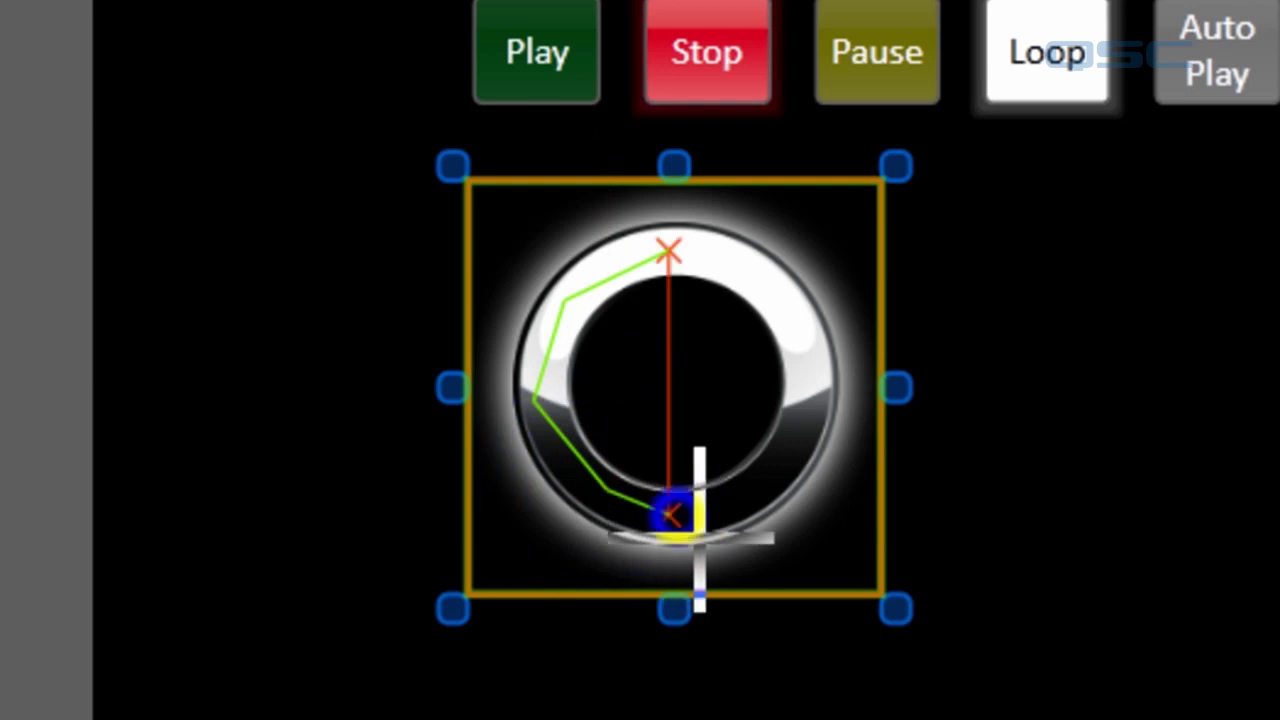
{"action": "left_click", "coordinate": [775, 490]}
{"action": "left_click", "coordinate": [838, 400]}
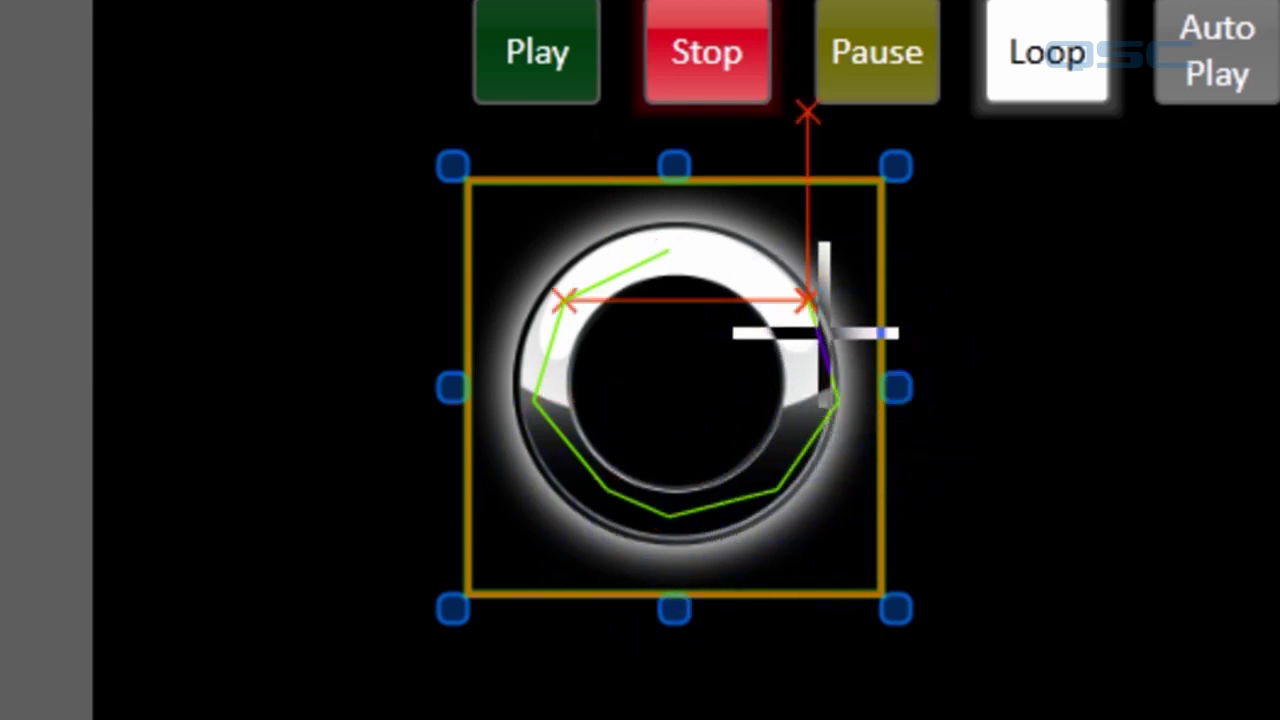
{"action": "left_click", "coordinate": [805, 325]}
{"action": "left_click", "coordinate": [700, 250]}
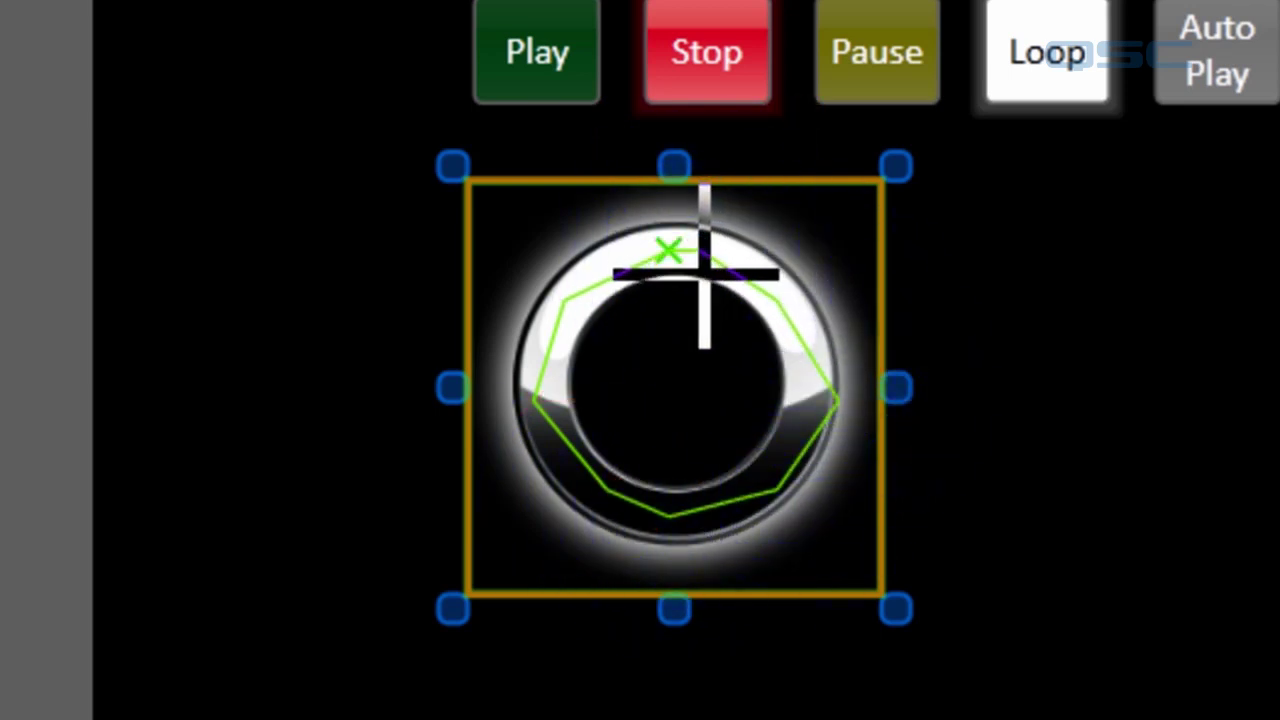
{"action": "left_click", "coordinate": [668, 251]}
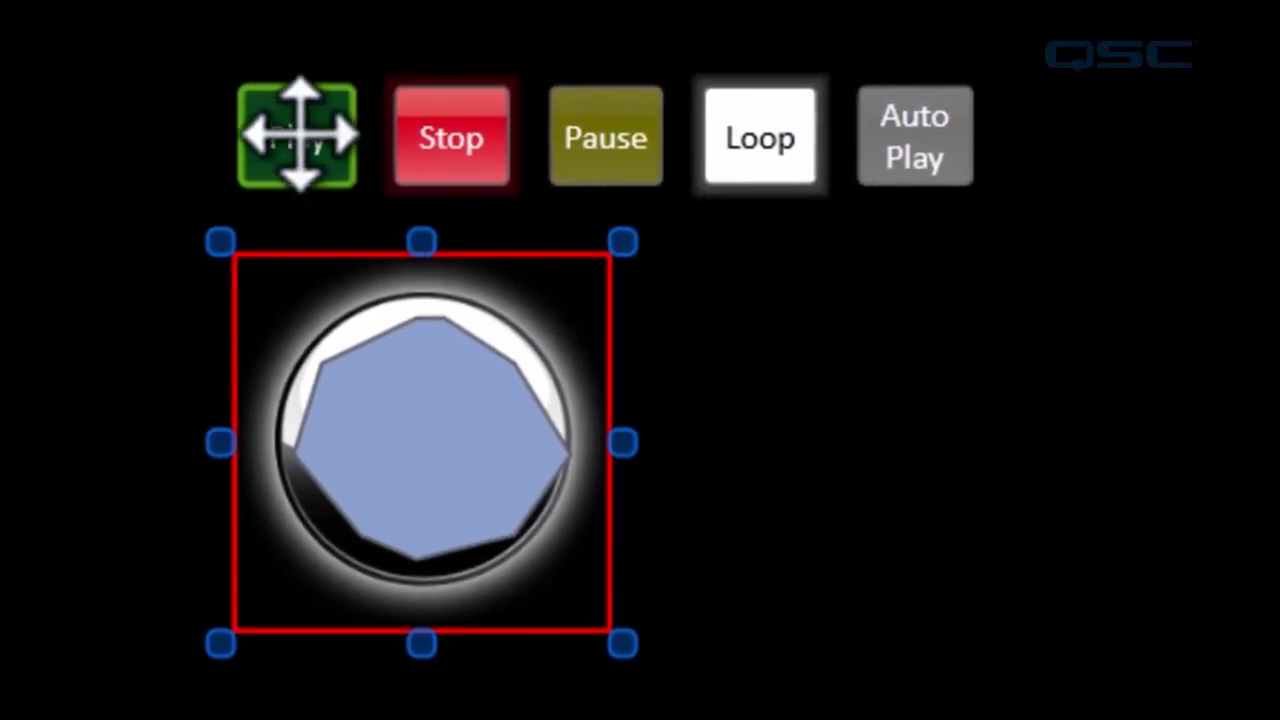
- Assign the Play control to the polygon region by Ctrl-dragging the Play button onto it
{"action": "left_click_drag", "start_coordinate": [298, 135], "coordinate": [405, 425]}
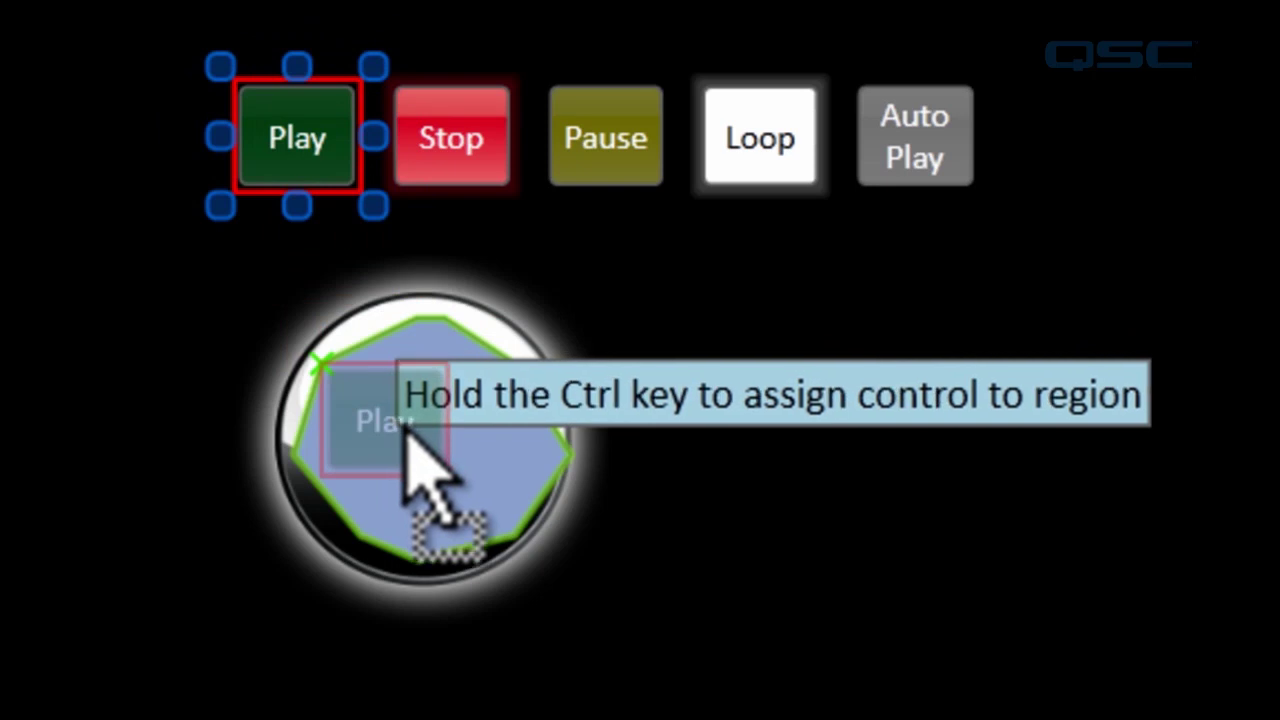
{"action": "key", "text": "ctrl"}
{"action": "left_click_drag", "start_coordinate": [405, 425], "coordinate": [412, 430]}
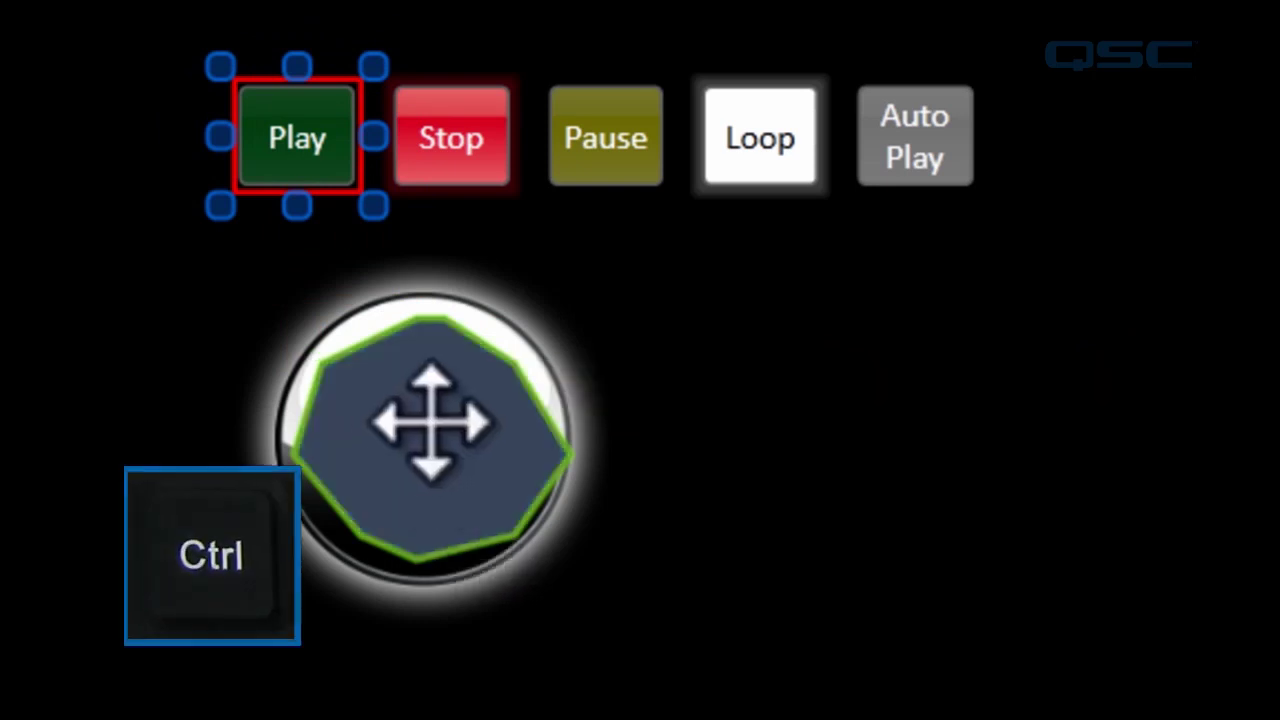
{"action": "left_click", "coordinate": [794, 409]}
- Send the polygon behind the ring image and run the design on the Core with F5
{"action": "left_click", "coordinate": [380, 414]}
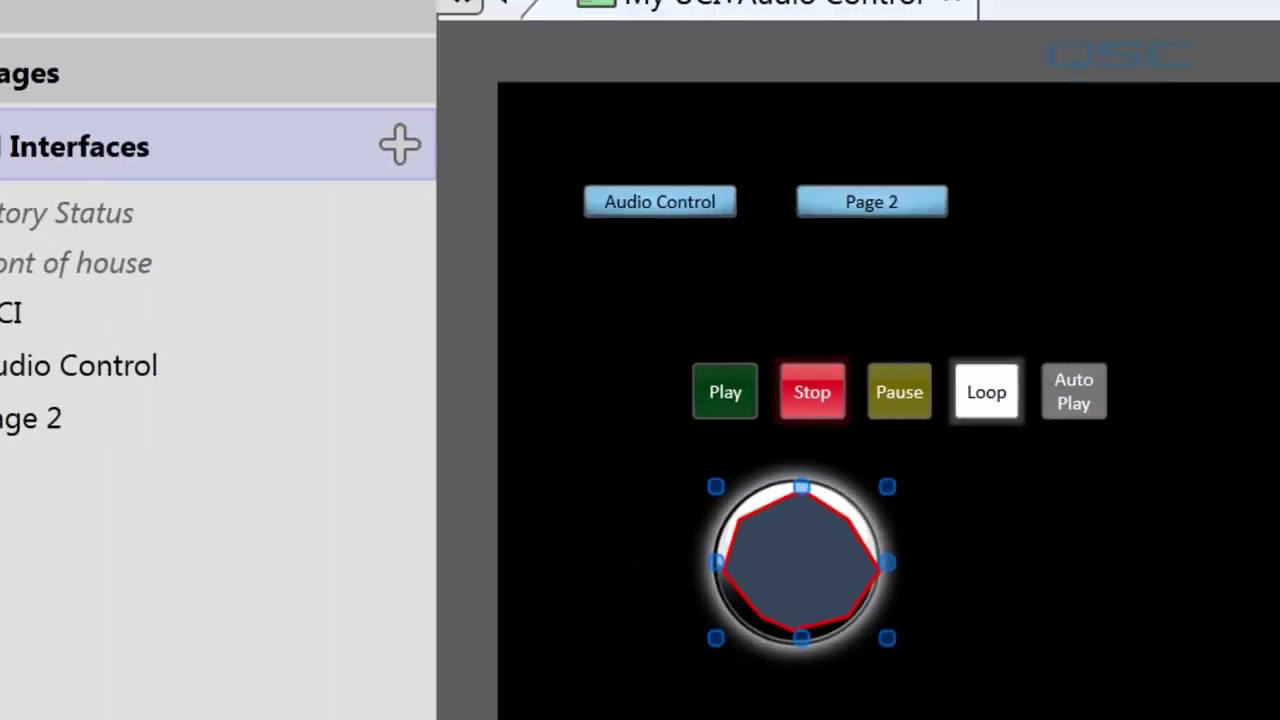
{"action": "left_click", "coordinate": [284, 36]}
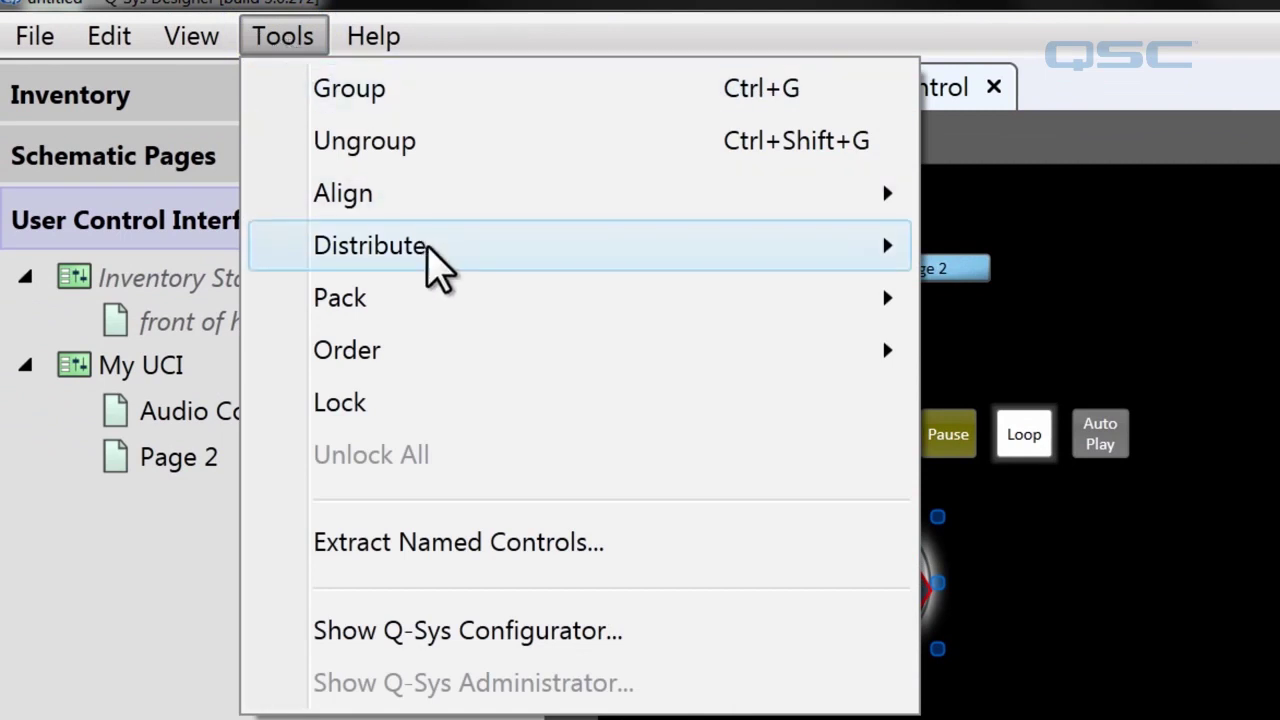
{"action": "mouse_move", "coordinate": [580, 350]}
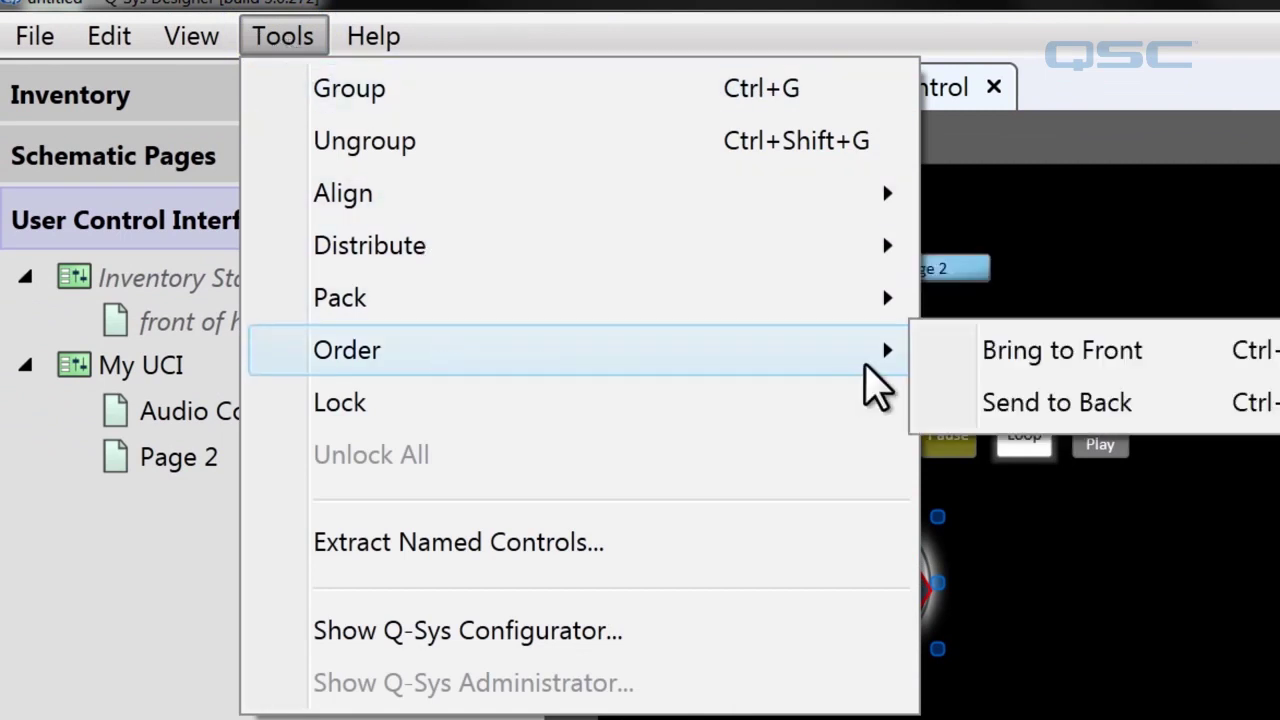
{"action": "left_click", "coordinate": [1026, 405]}
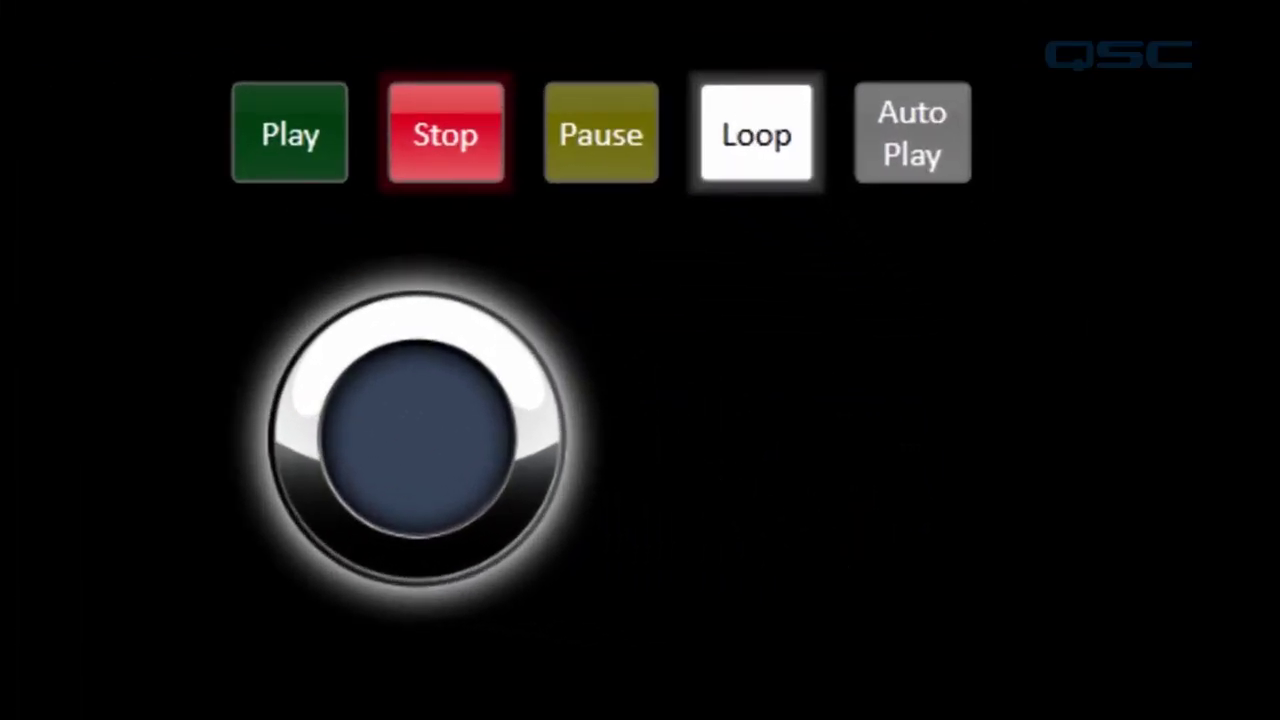
{"action": "key", "text": "F5"}
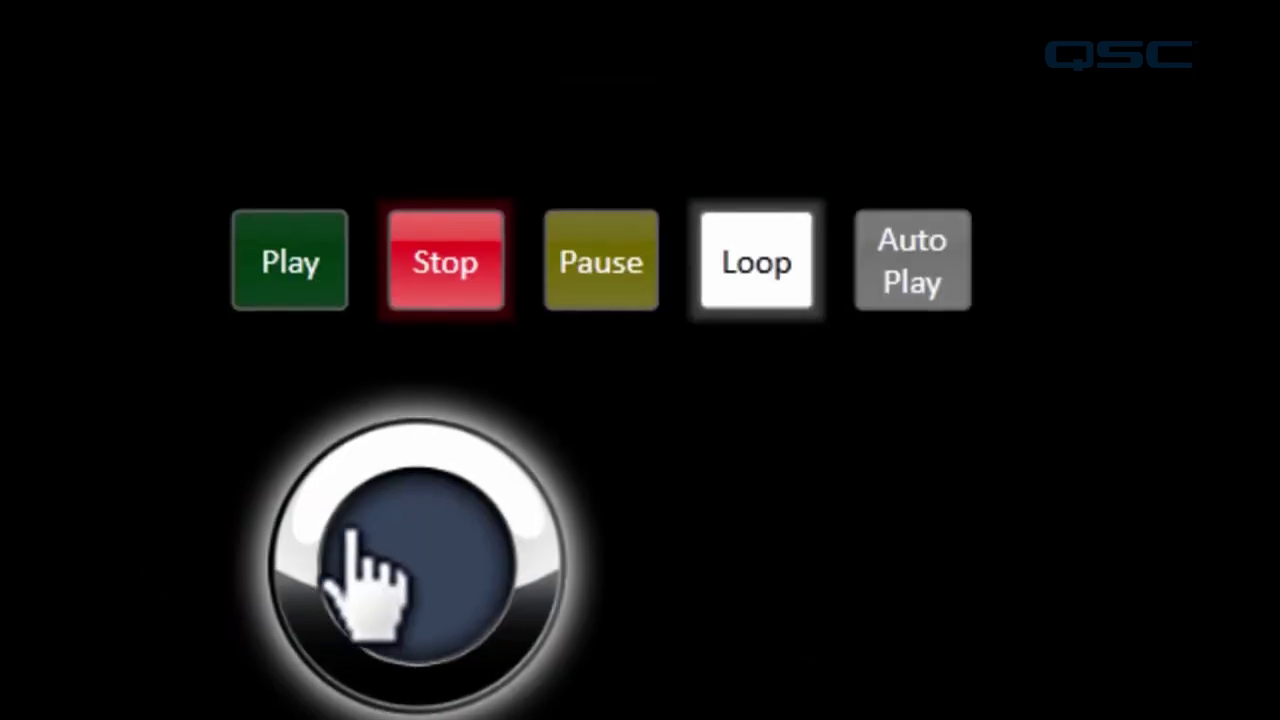
- Test the ring knob, Play and Stop buttons live in the running design
{"action": "left_click", "coordinate": [415, 490]}
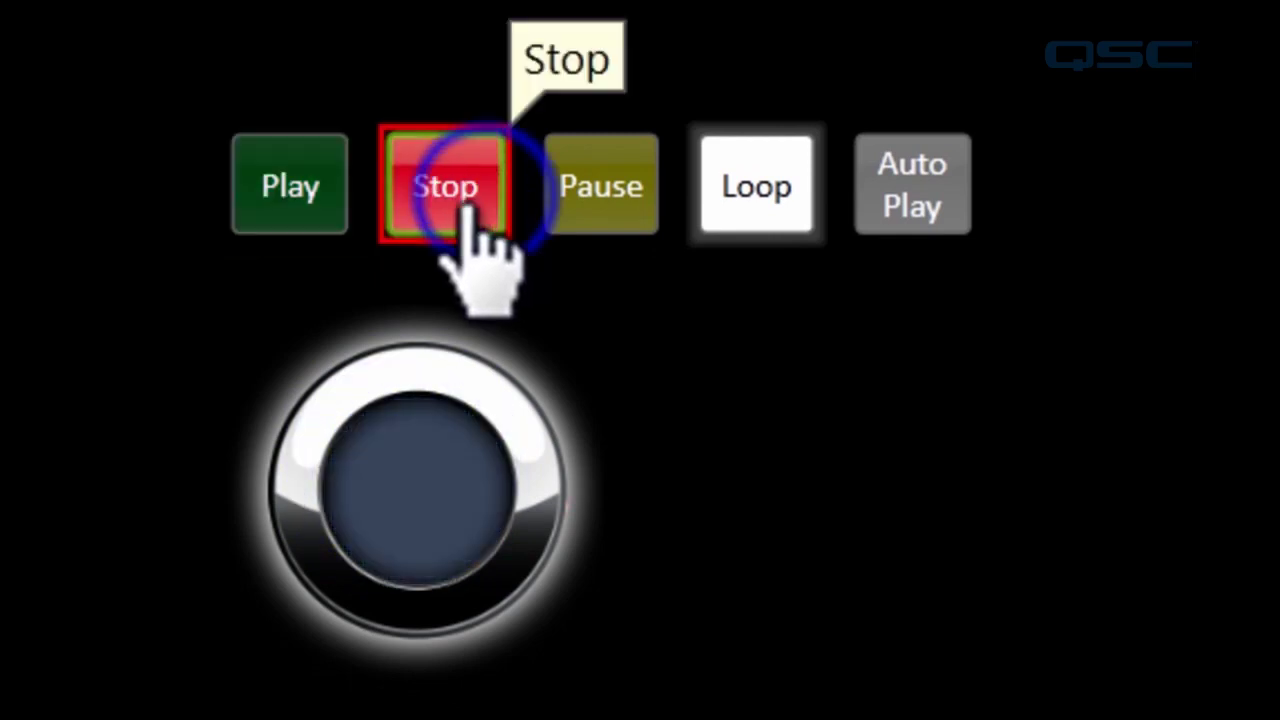
{"action": "left_click", "coordinate": [480, 200]}
{"action": "left_click", "coordinate": [320, 185]}
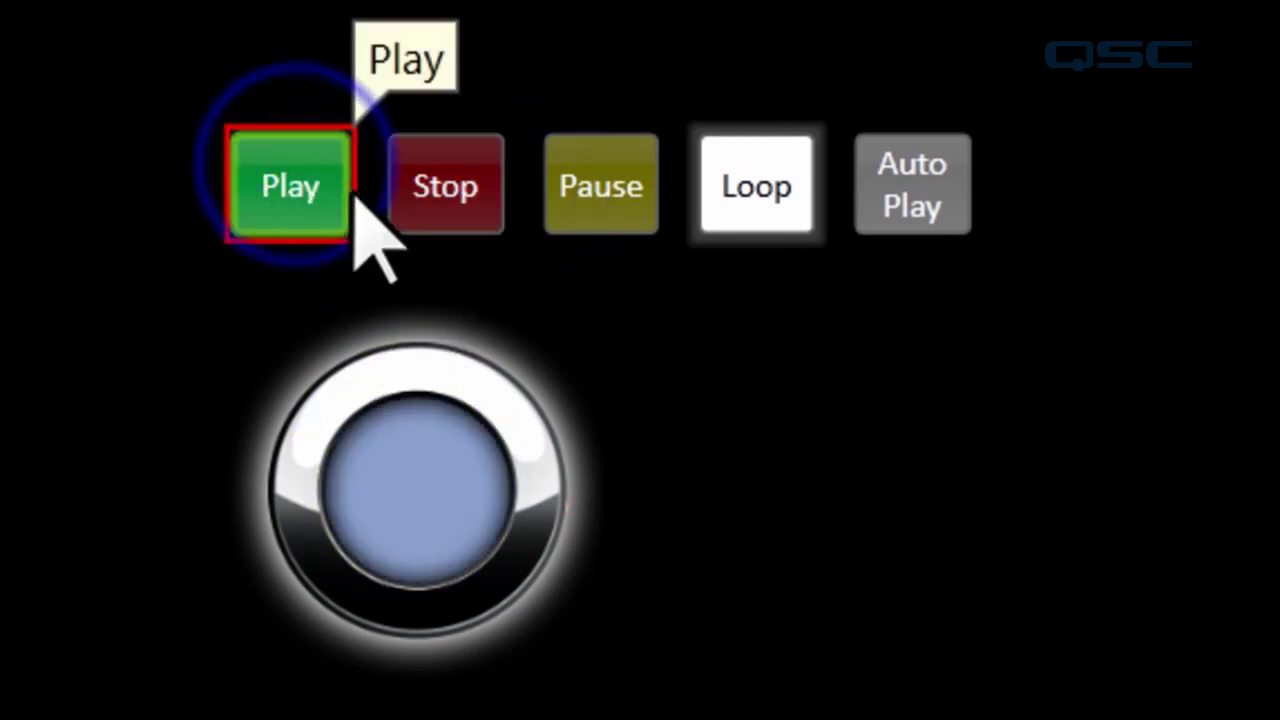
{"action": "left_click", "coordinate": [410, 195]}
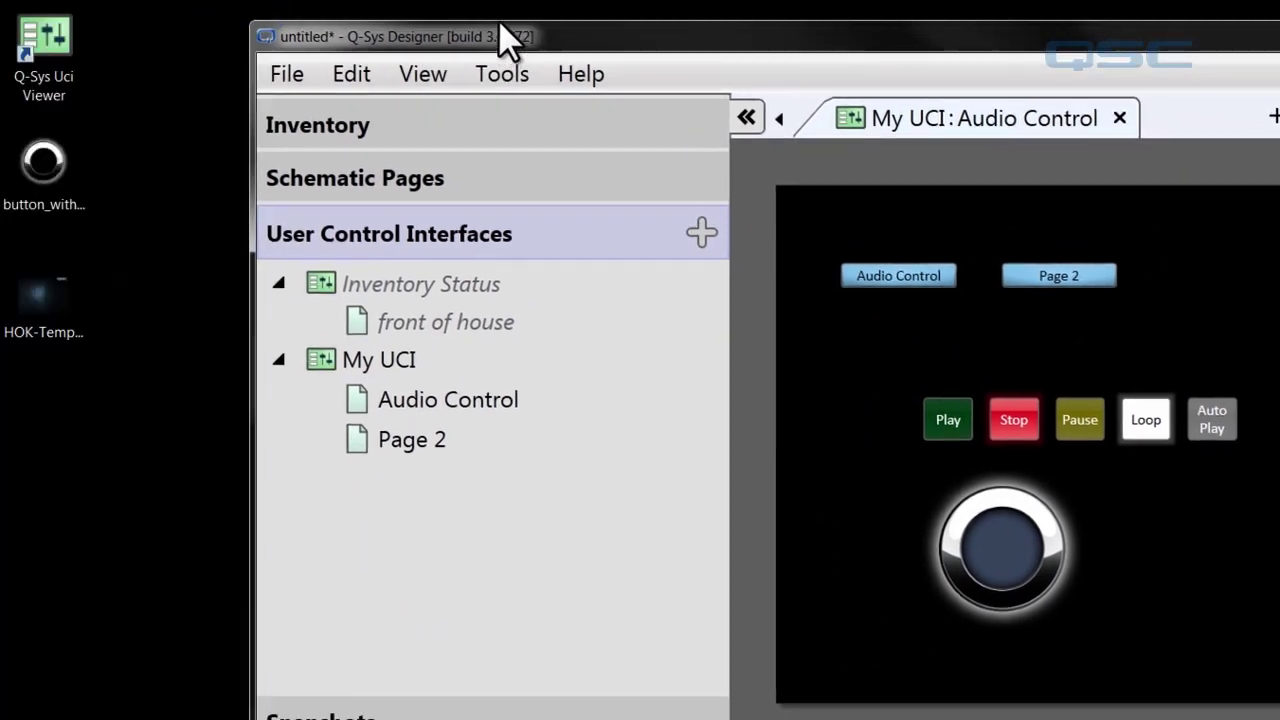
- Place the hex-grille QSC background image on the page and send it behind the controls
{"action": "left_click_drag", "start_coordinate": [38, 303], "coordinate": [816, 307]}
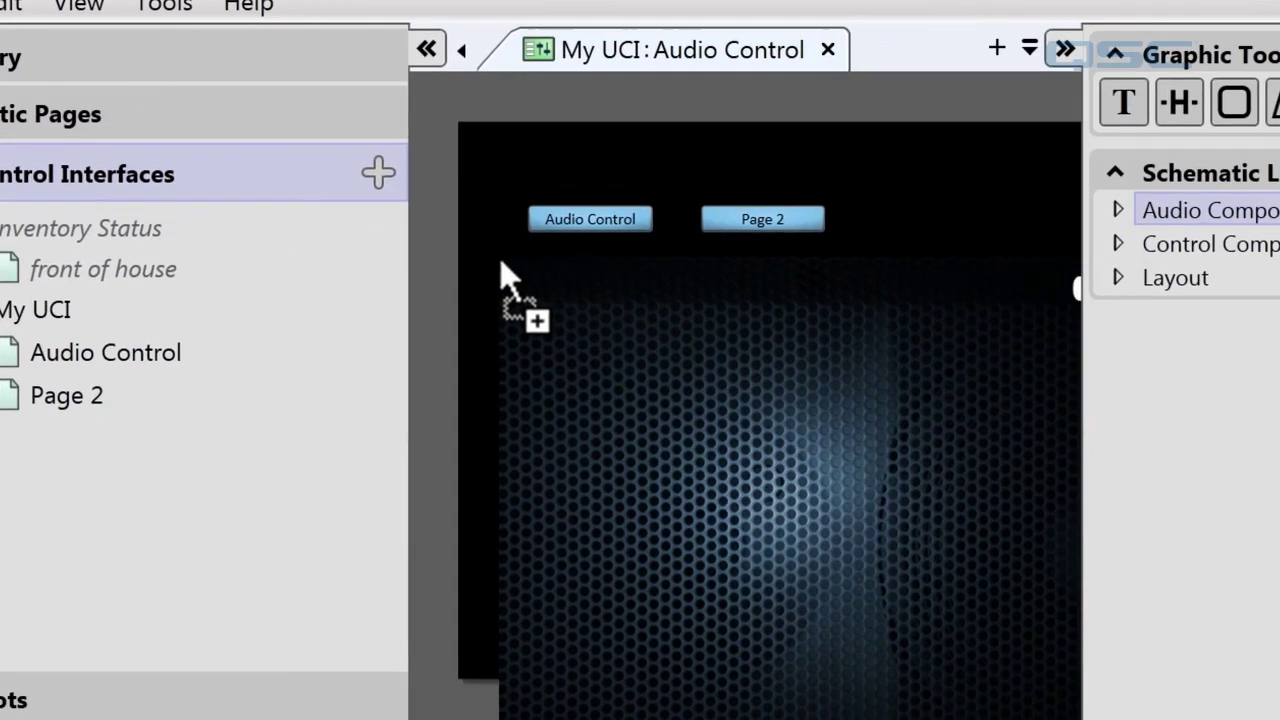
{"action": "left_click_drag", "start_coordinate": [500, 270], "coordinate": [502, 272]}
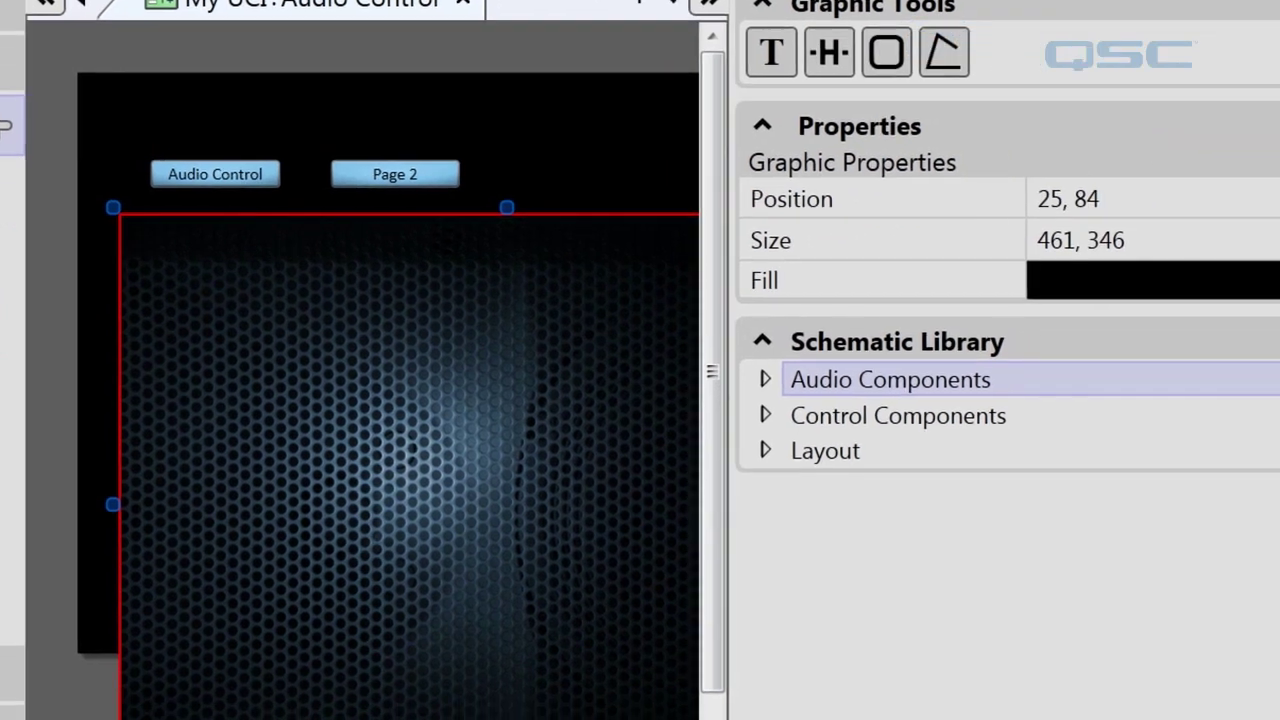
{"action": "mouse_move", "coordinate": [184, 146]}
{"action": "left_mouse_down"}
{"action": "mouse_move", "coordinate": [165, 295]}
{"action": "mouse_move", "coordinate": [249, 257]}
{"action": "left_mouse_up"}
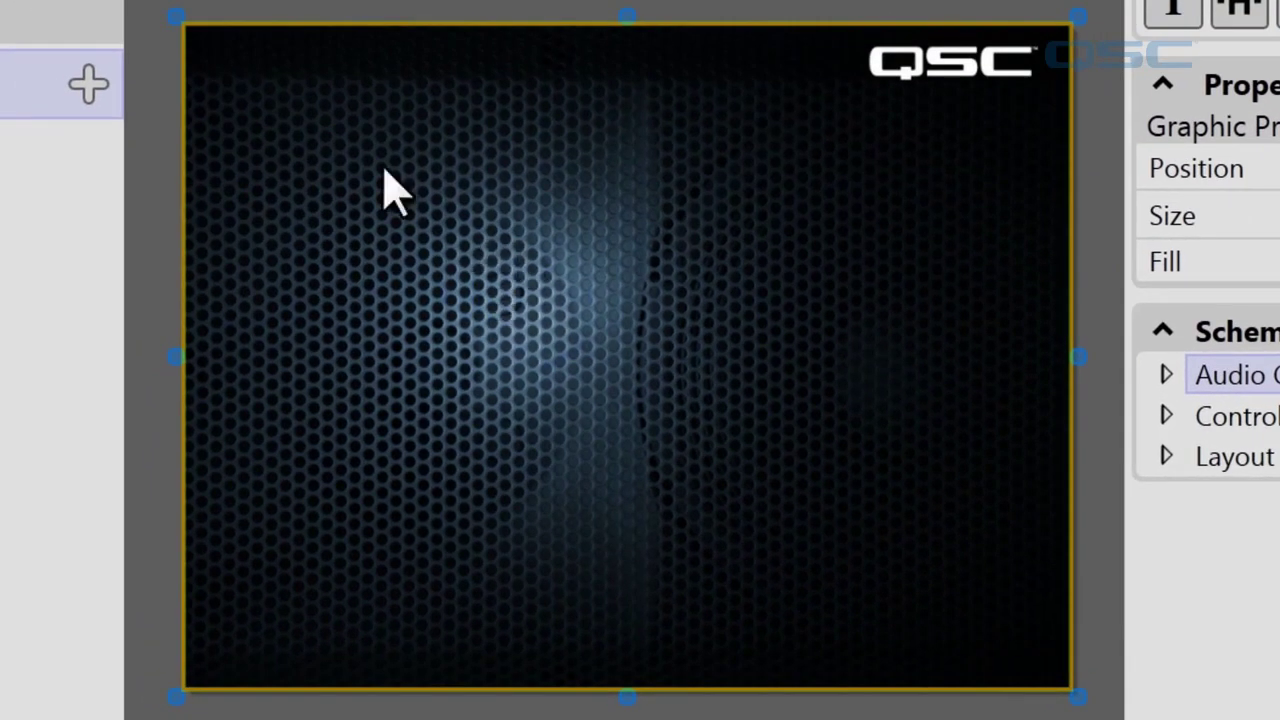
{"action": "left_click", "coordinate": [258, 50]}
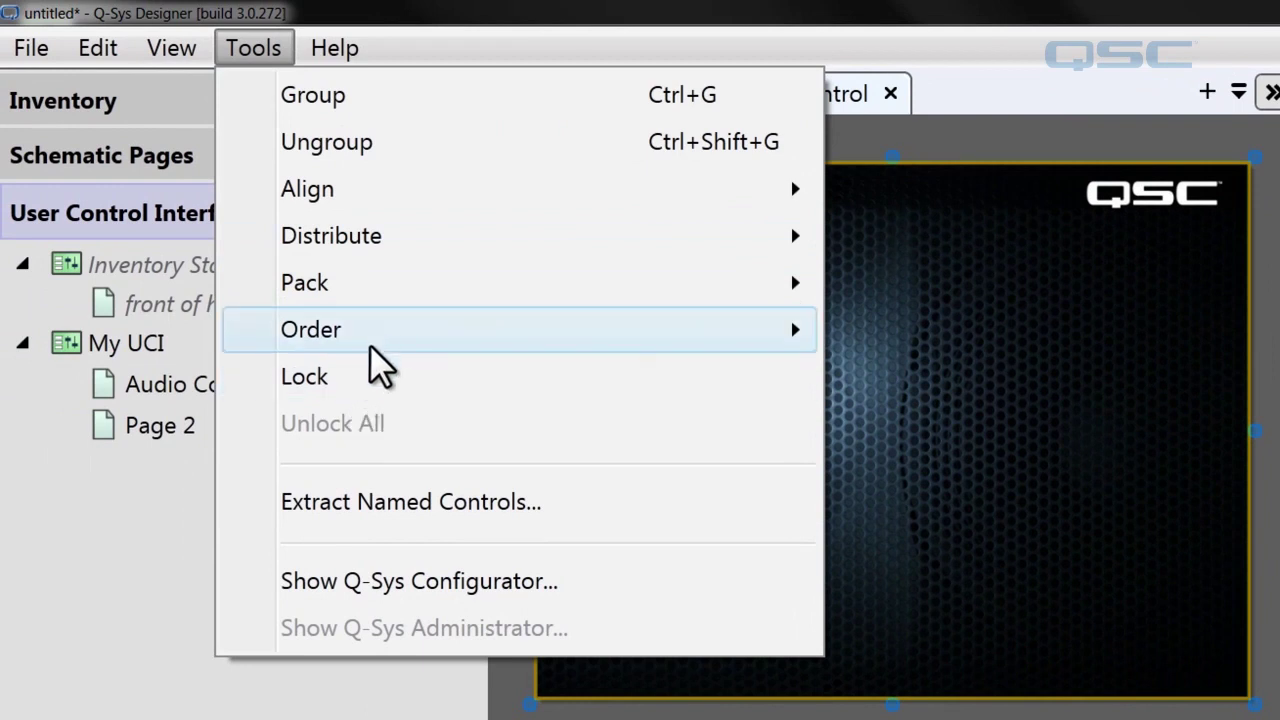
{"action": "mouse_move", "coordinate": [311, 329]}
{"action": "left_click", "coordinate": [928, 380]}
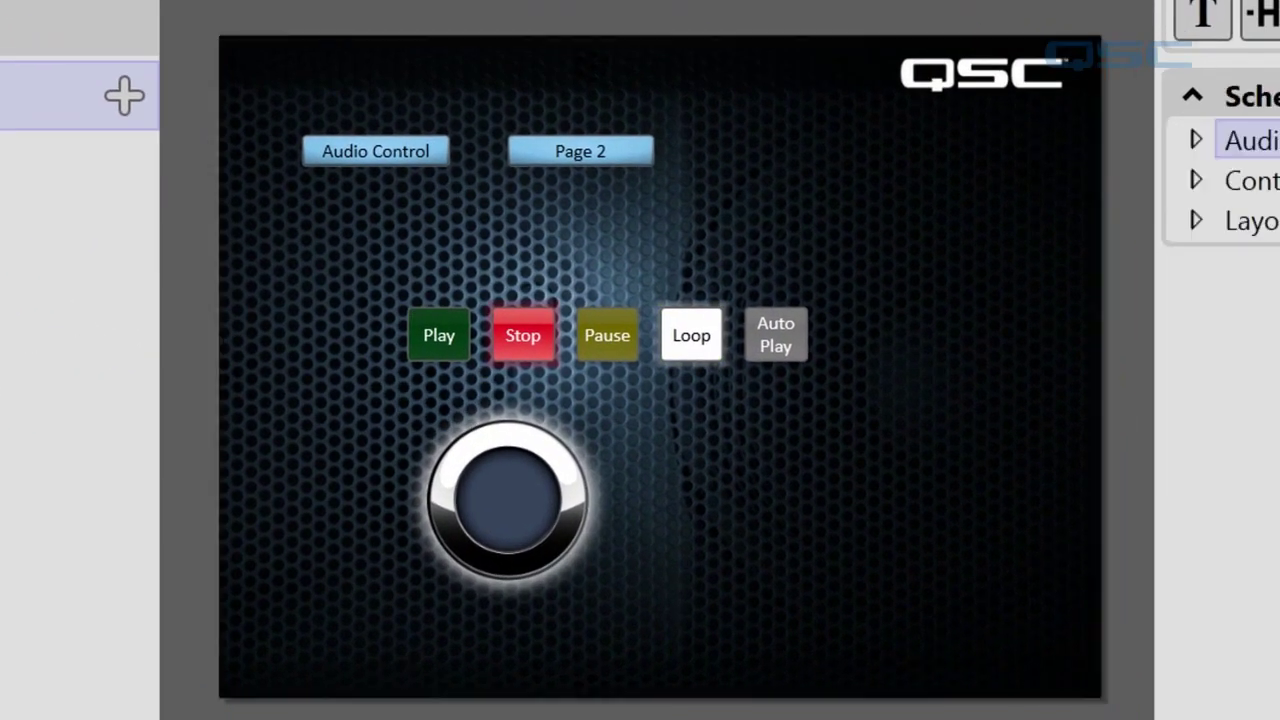
{"action": "left_click", "coordinate": [375, 151]}
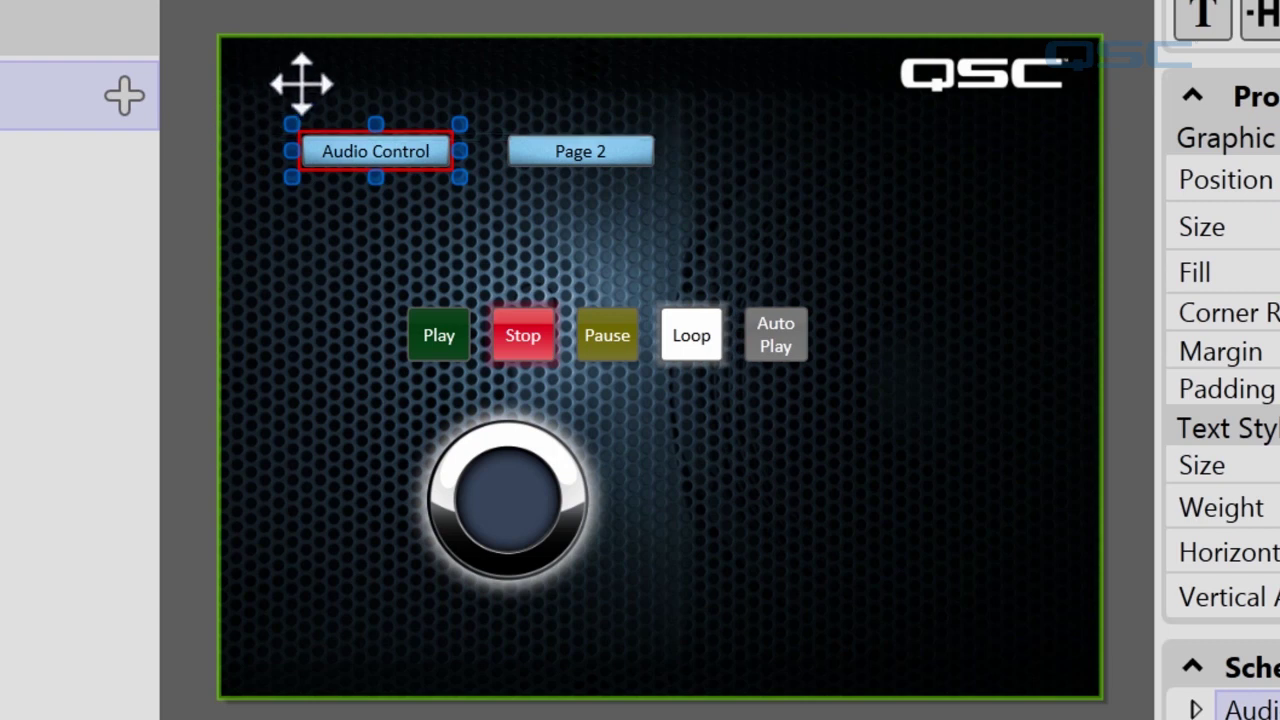
- Add a guide and stack Play, Stop, Pause and Loop in a left-side column
{"action": "mouse_move", "coordinate": [170, 102]}
{"action": "left_mouse_down"}
{"action": "mouse_move", "coordinate": [180, 155]}
{"action": "mouse_move", "coordinate": [198, 137]}
{"action": "left_mouse_up"}
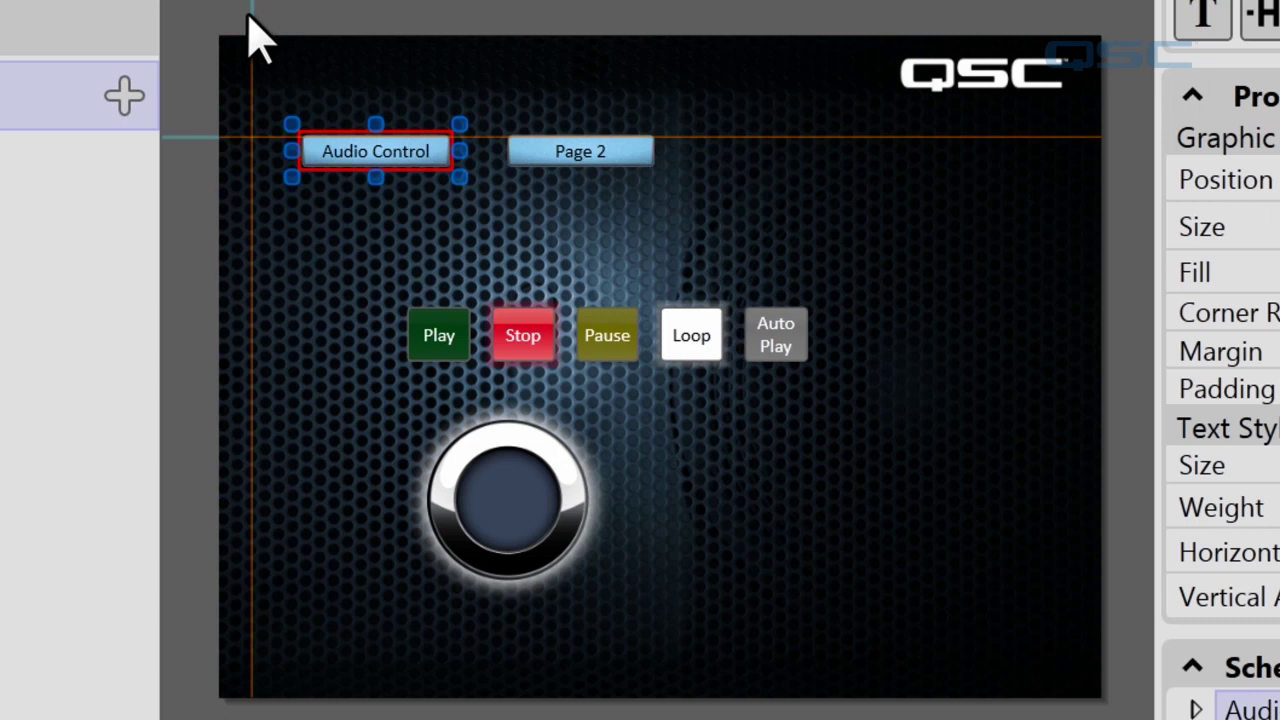
{"action": "left_click", "coordinate": [437, 336]}
{"action": "left_click_drag", "start_coordinate": [279, 240], "coordinate": [281, 250]}
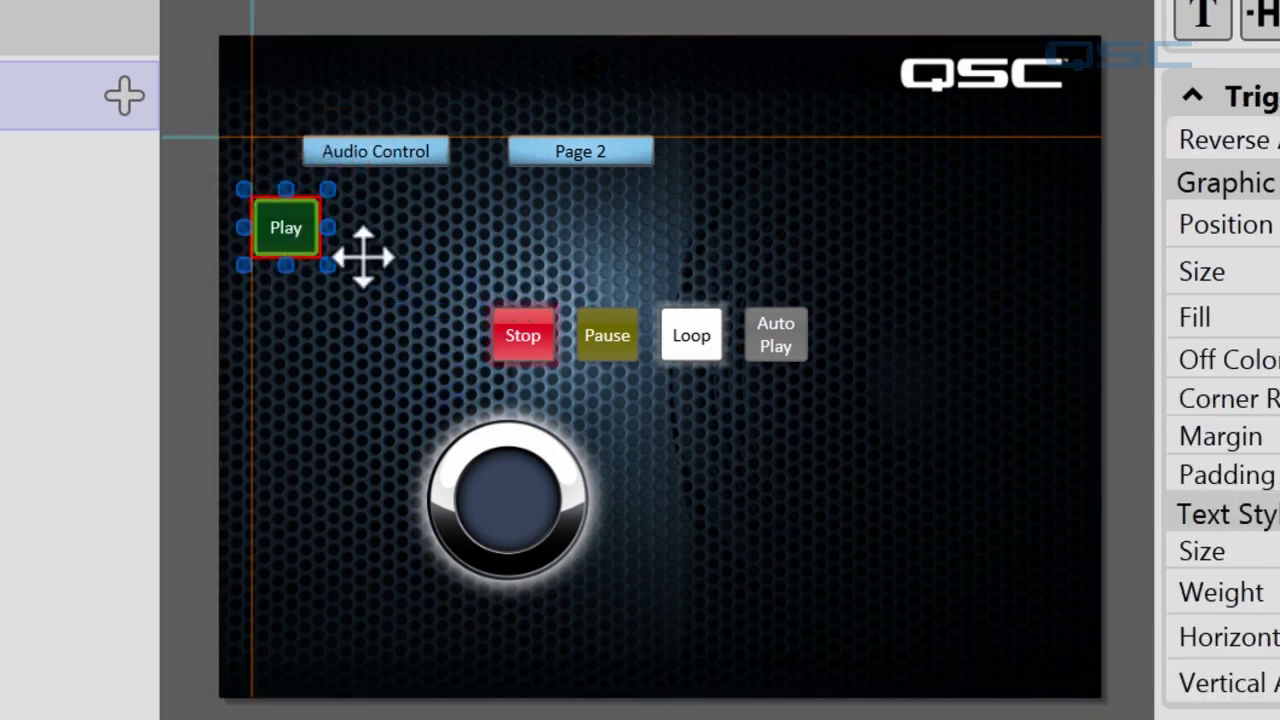
{"action": "left_click_drag", "start_coordinate": [343, 330], "coordinate": [274, 327]}
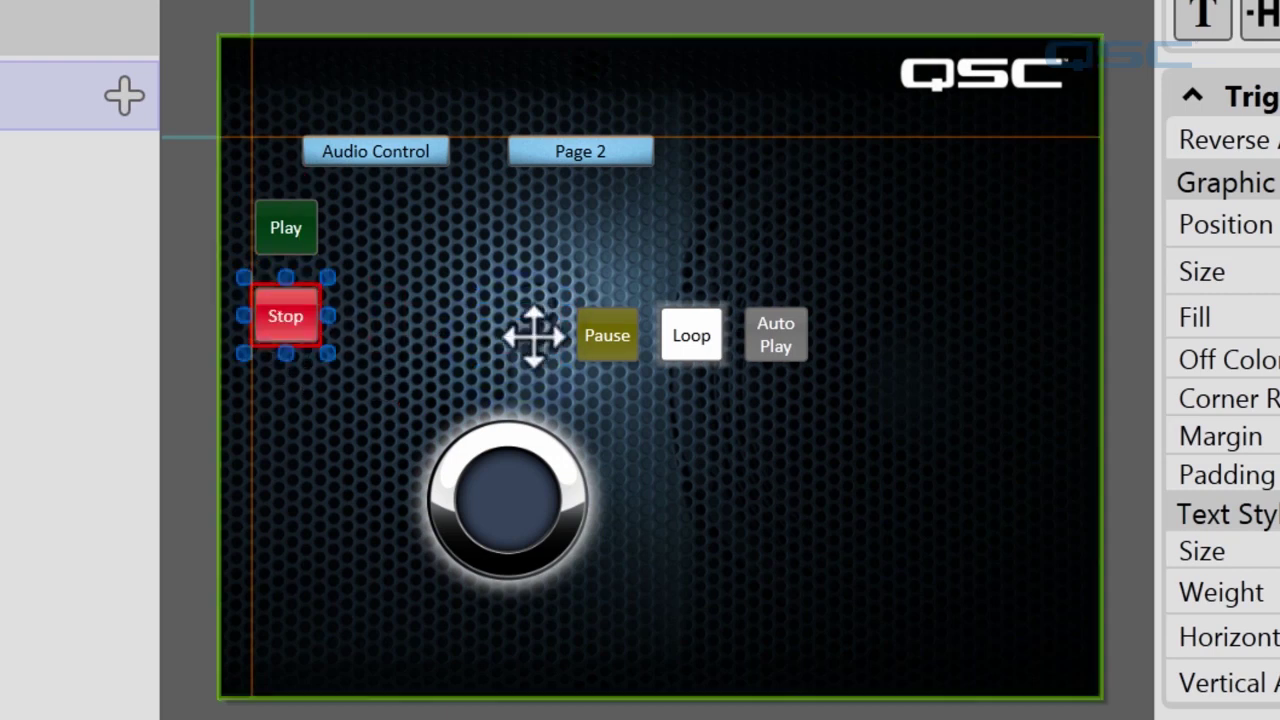
{"action": "mouse_move", "coordinate": [602, 350]}
{"action": "left_mouse_down"}
{"action": "mouse_move", "coordinate": [298, 395]}
{"action": "mouse_move", "coordinate": [290, 414]}
{"action": "left_mouse_up"}
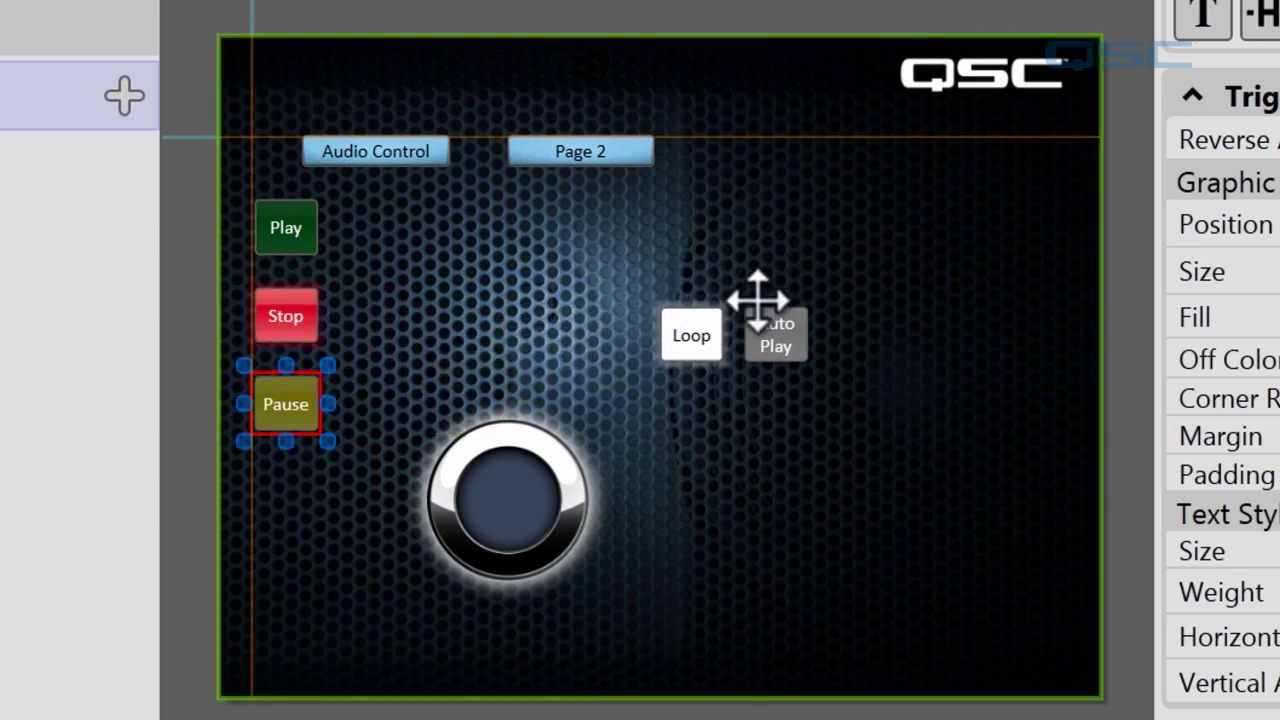
{"action": "mouse_move", "coordinate": [691, 336]}
{"action": "left_mouse_down"}
{"action": "mouse_move", "coordinate": [274, 500]}
{"action": "mouse_move", "coordinate": [310, 515]}
{"action": "left_mouse_up"}
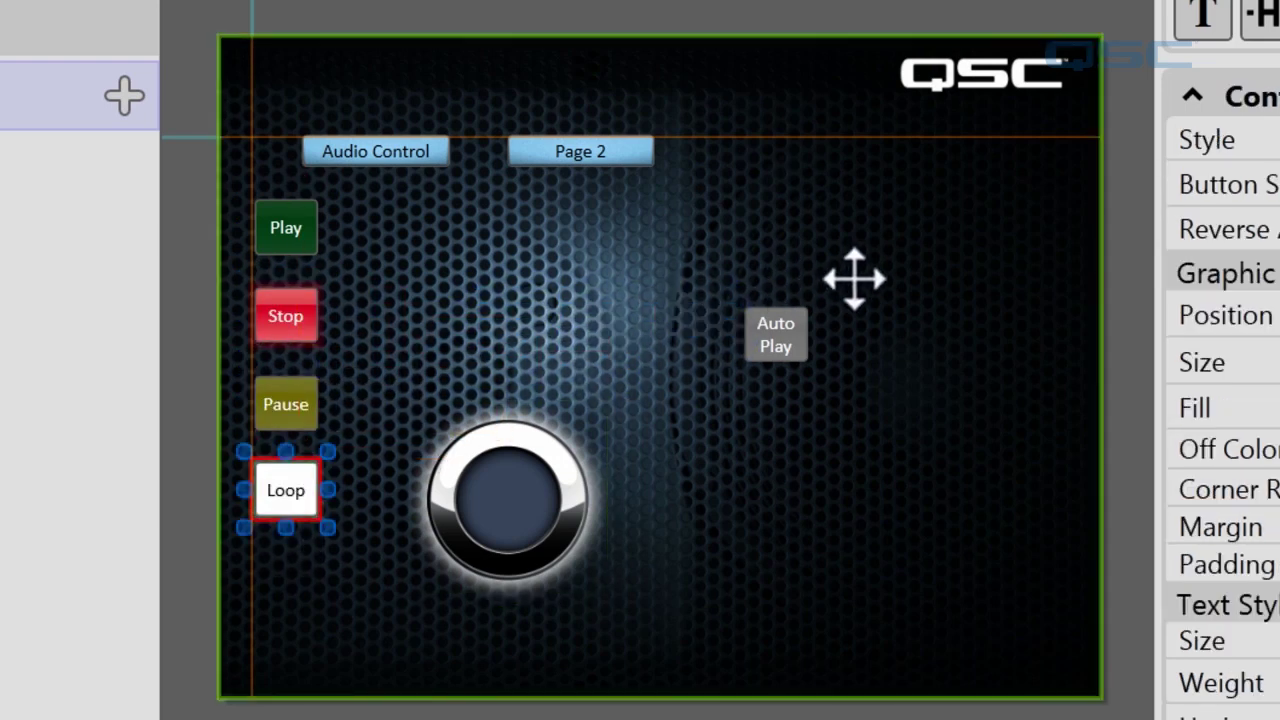
{"action": "mouse_move", "coordinate": [777, 334]}
{"action": "left_mouse_down"}
{"action": "mouse_move", "coordinate": [320, 605]}
{"action": "mouse_move", "coordinate": [303, 590]}
{"action": "left_mouse_up"}
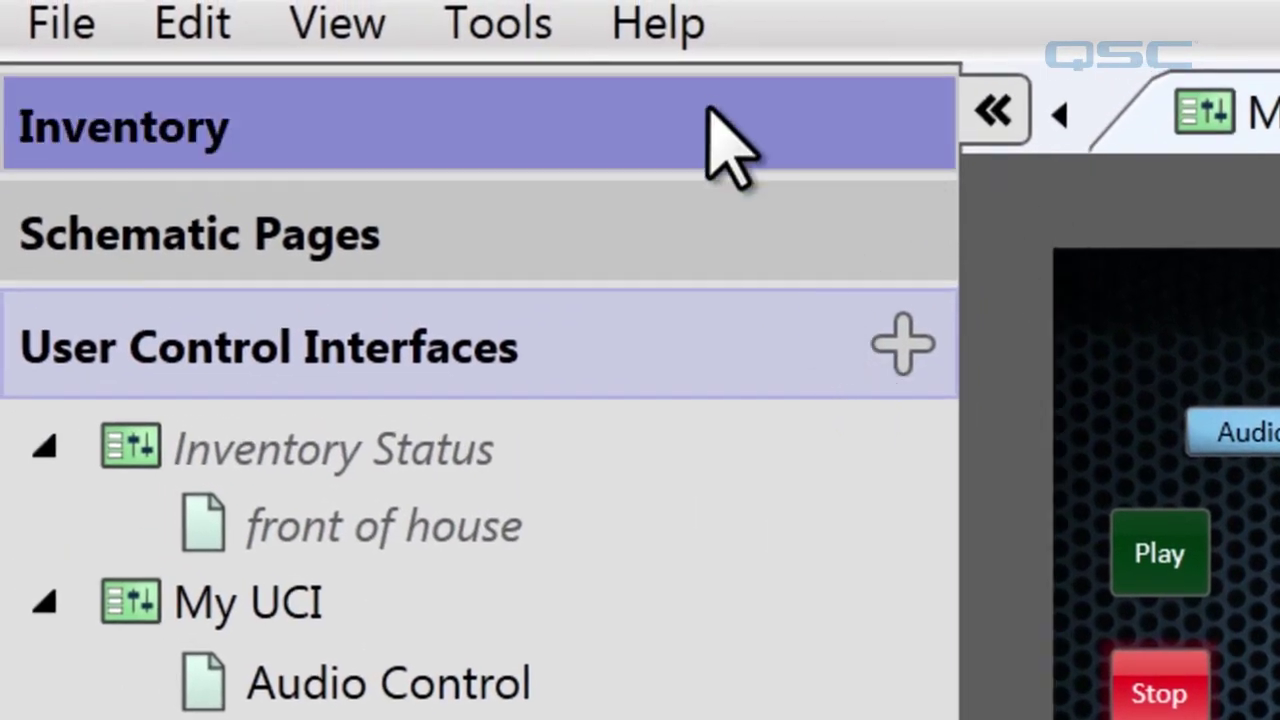
- Add a TSC-8 peripheral to the inventory and set its UCI to My UCI
{"action": "left_click", "coordinate": [705, 112]}
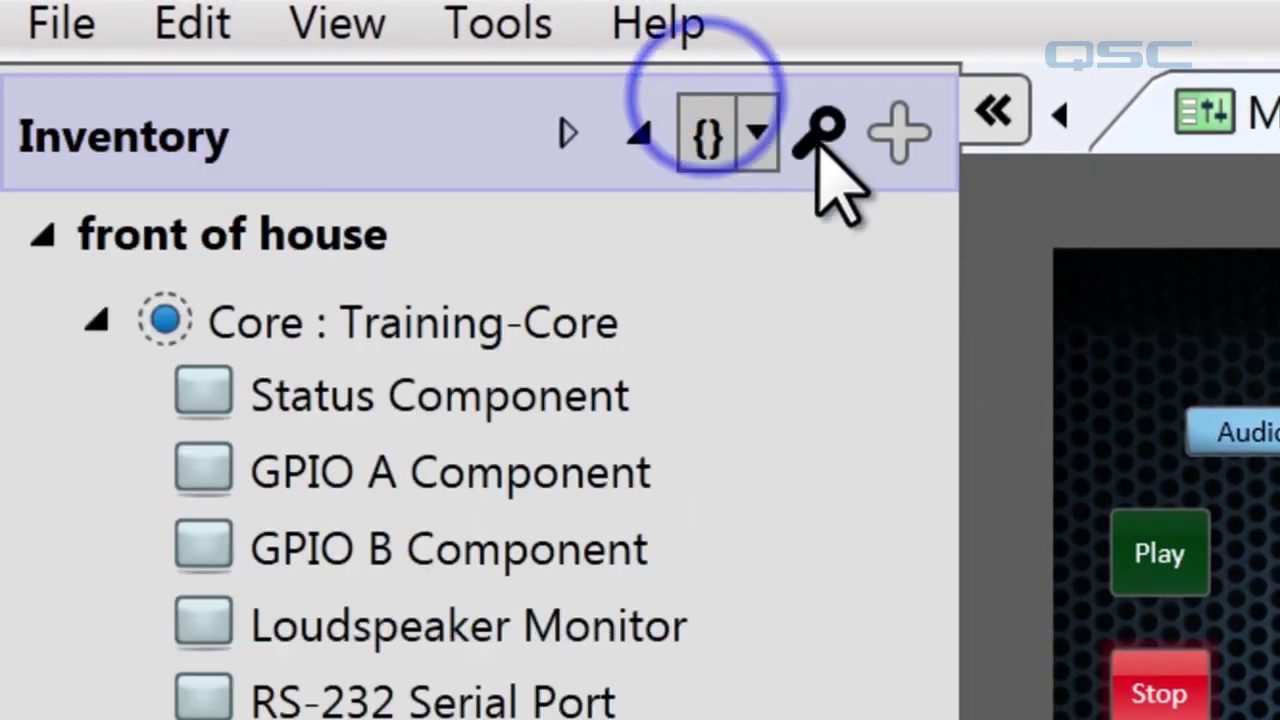
{"action": "left_click", "coordinate": [908, 138]}
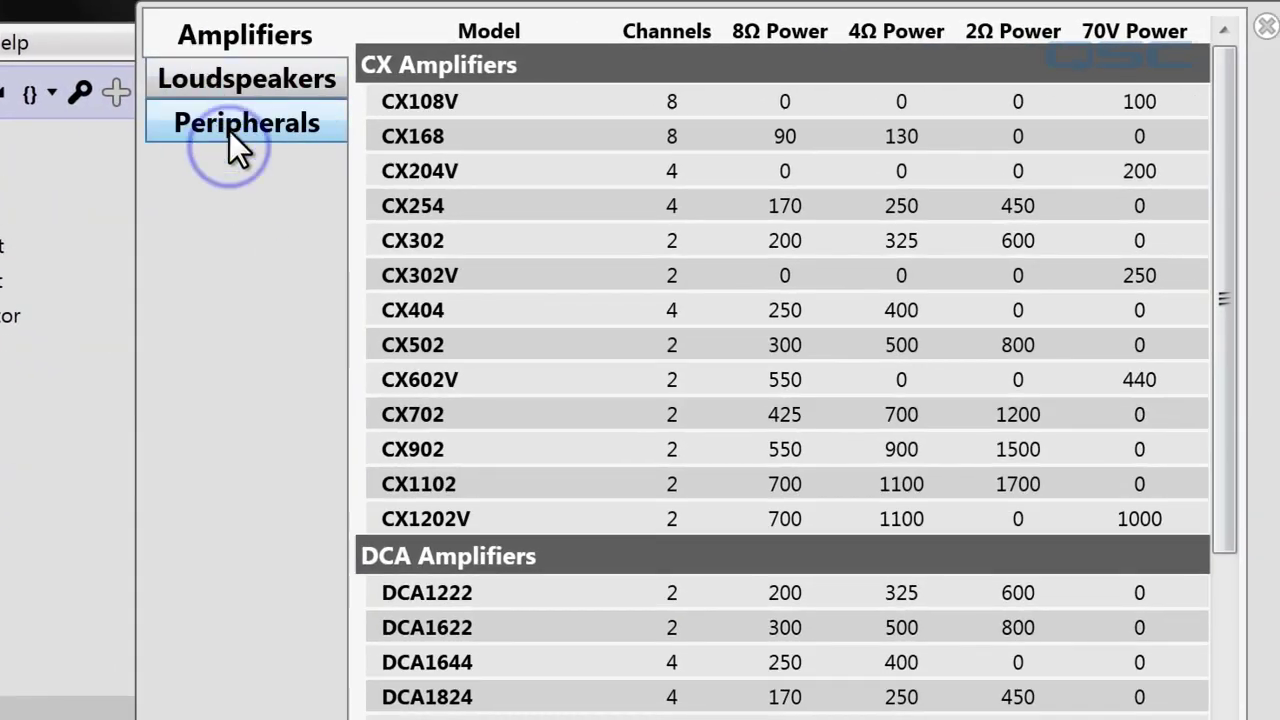
{"action": "left_click", "coordinate": [229, 130]}
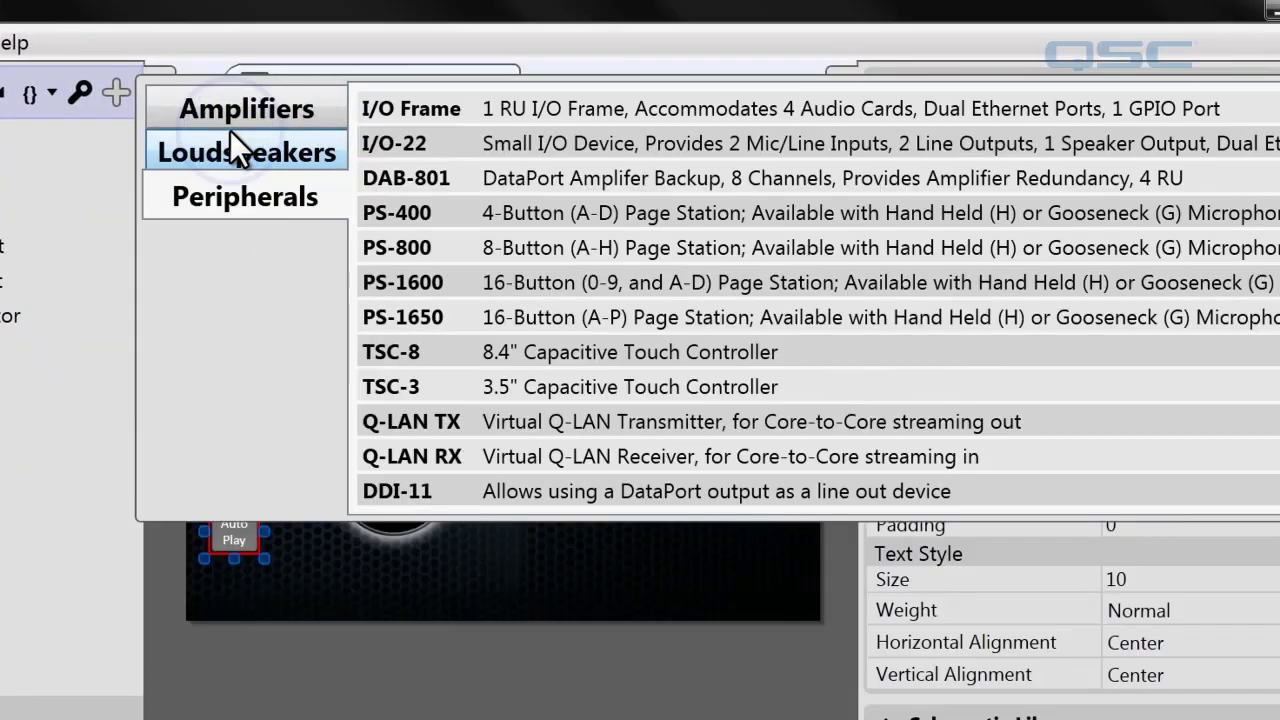
{"action": "left_click", "coordinate": [526, 360]}
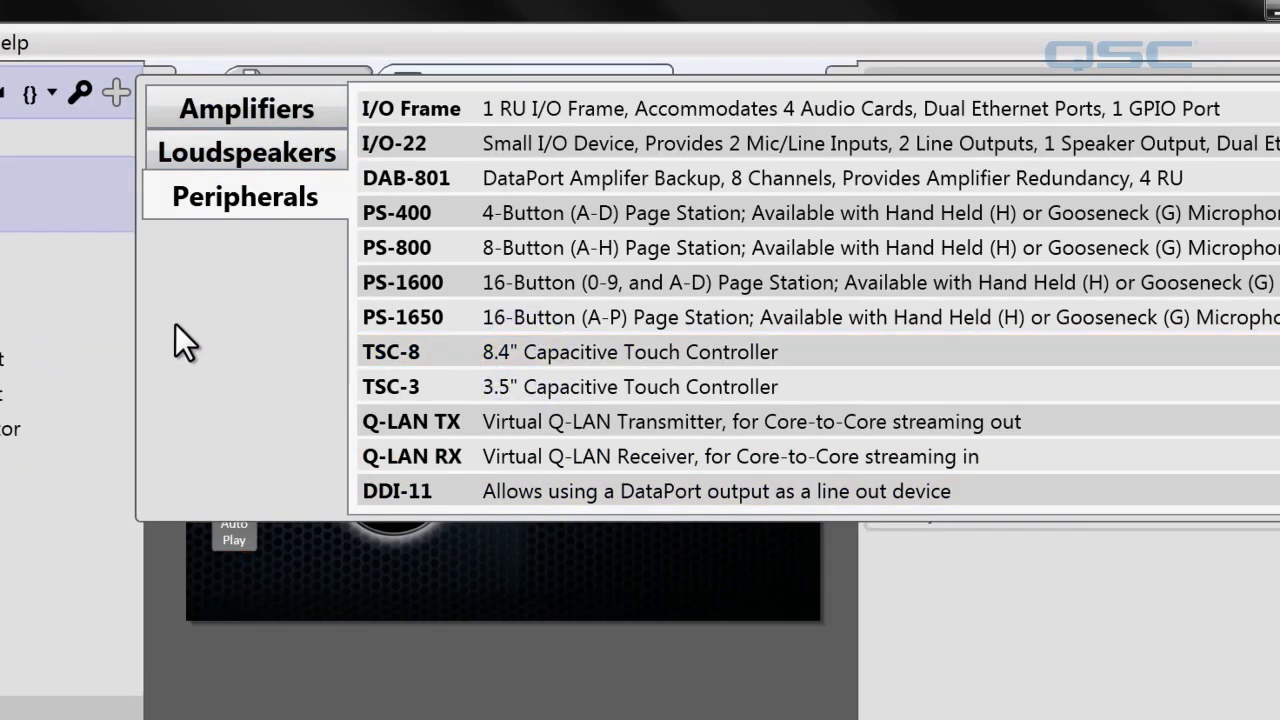
{"action": "left_click", "coordinate": [292, 618]}
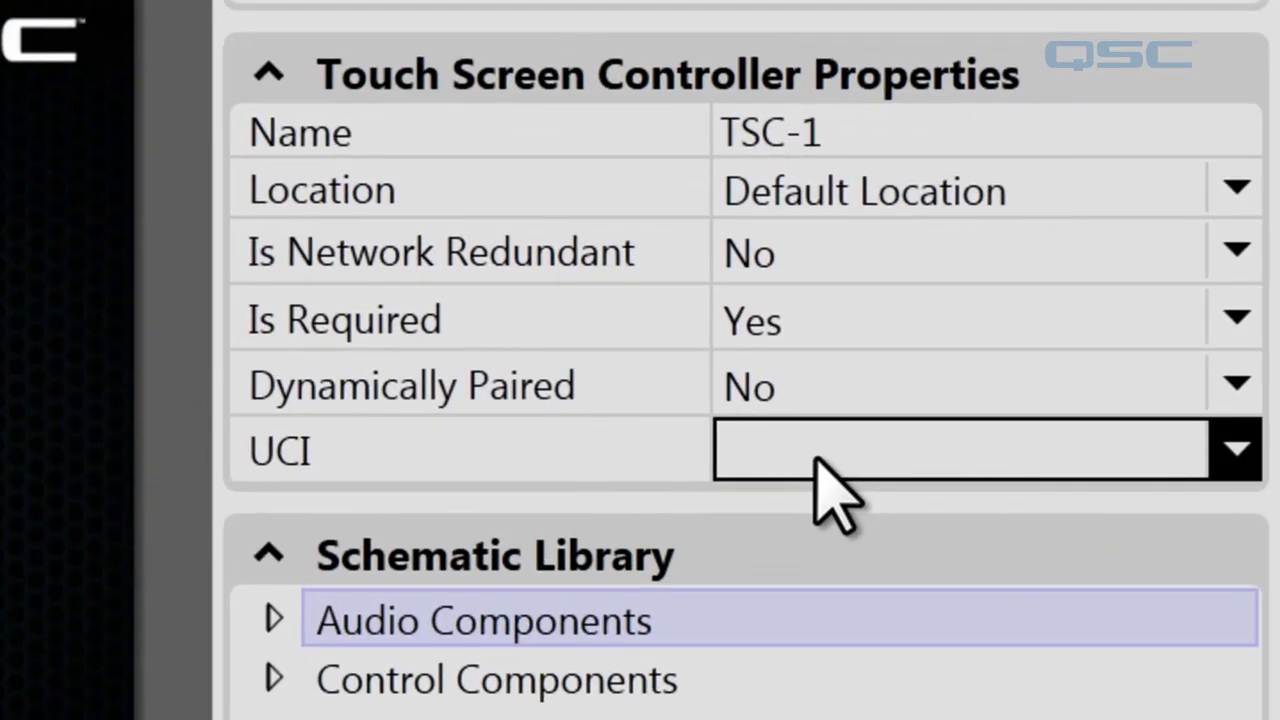
{"action": "left_click", "coordinate": [815, 462]}
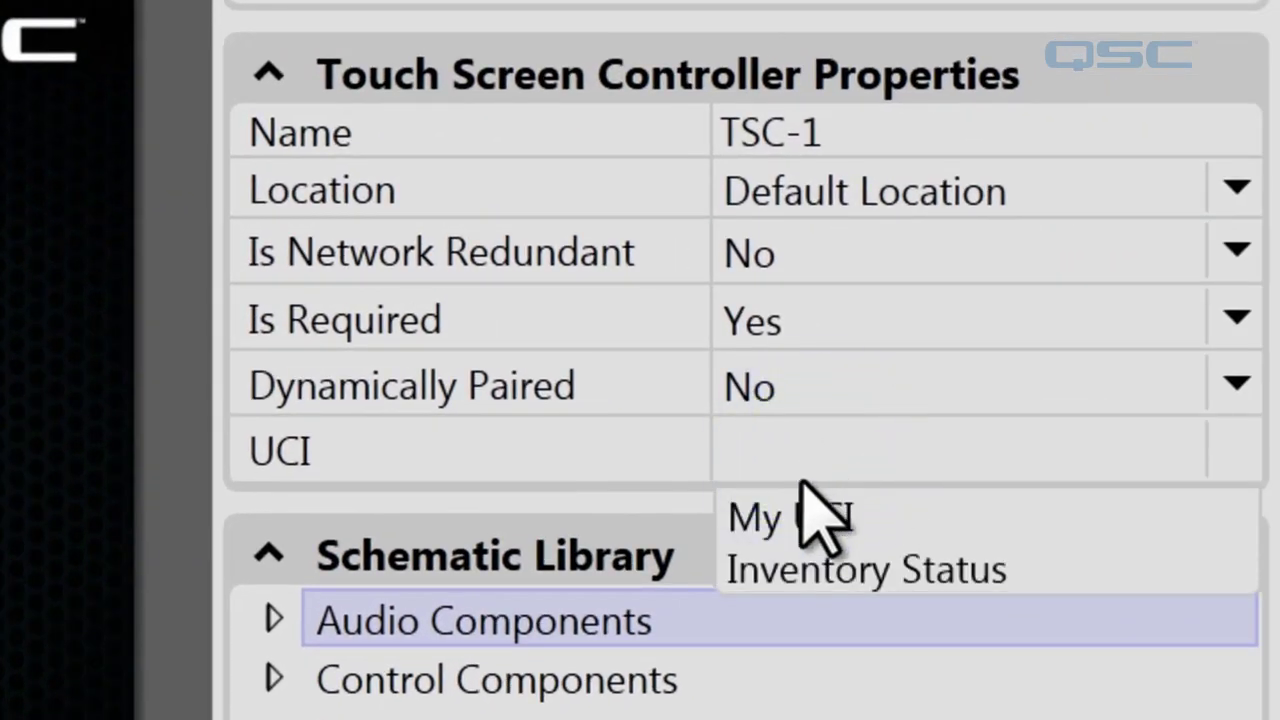
{"action": "left_click", "coordinate": [797, 520]}
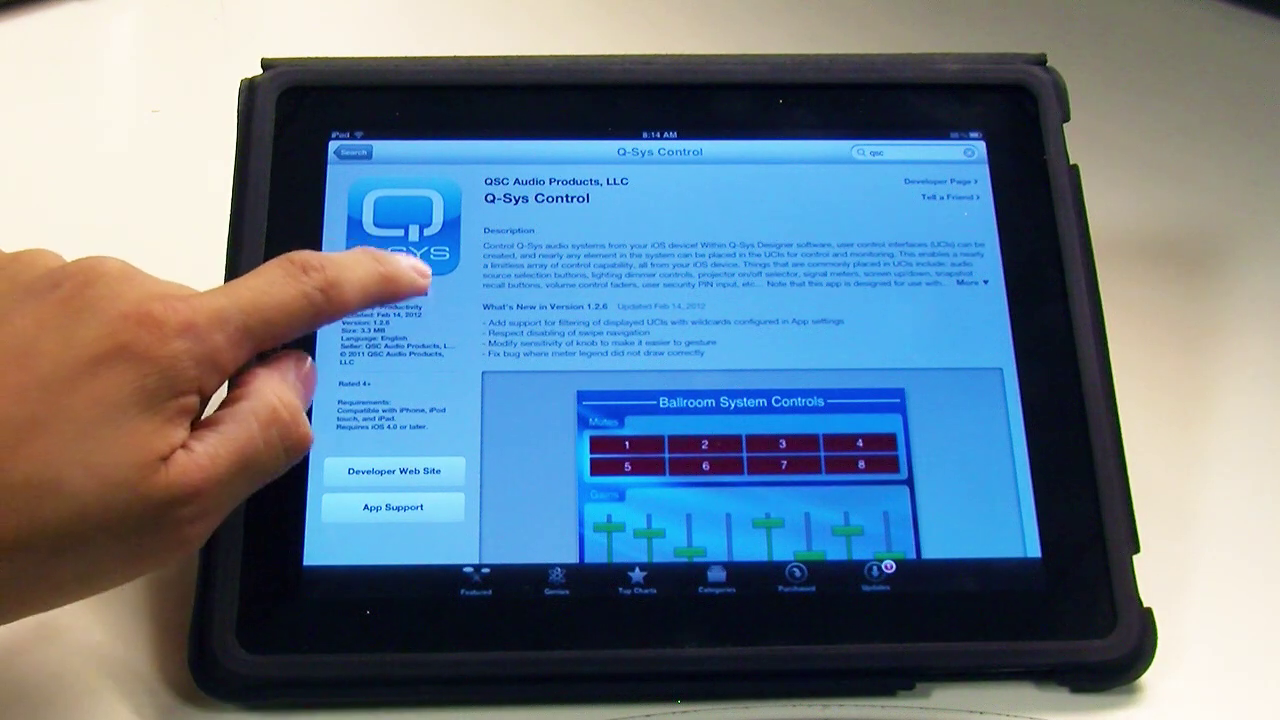
- Install Q-Sys Control on the iPad, check its Wi-Fi, and launch the app
{"action": "left_click", "coordinate": [401, 289]}
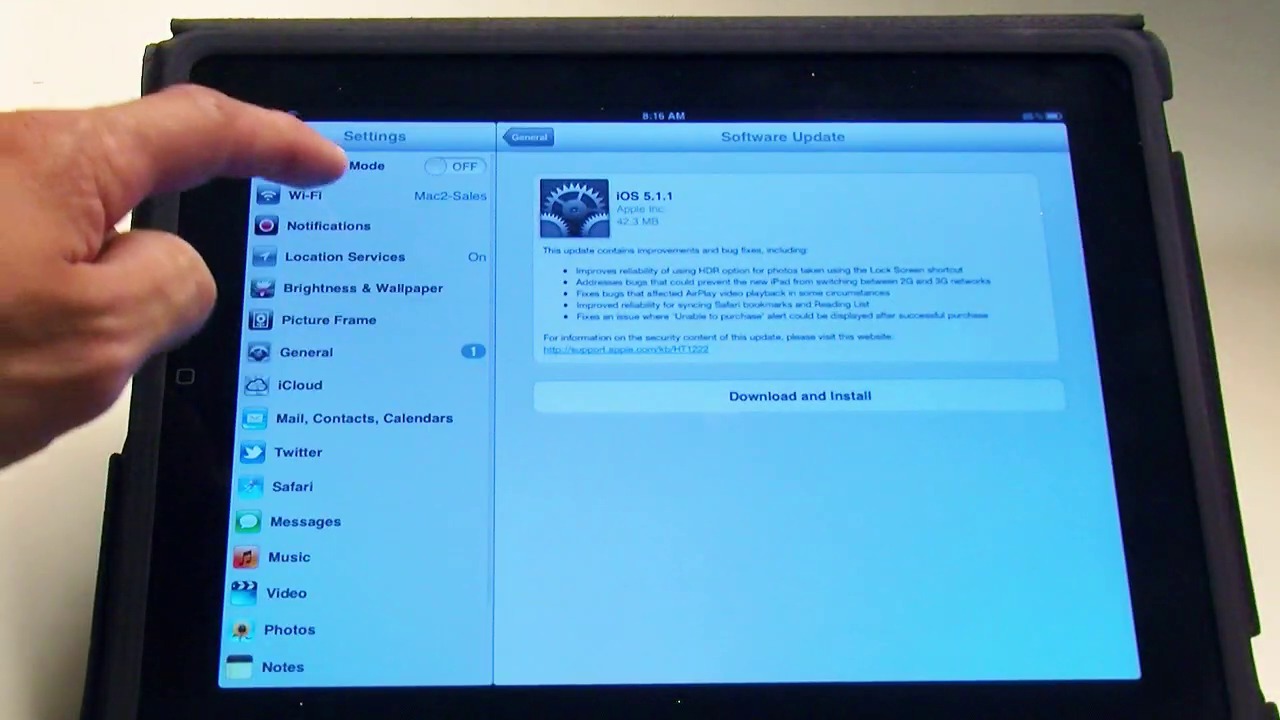
{"action": "left_click", "coordinate": [305, 195]}
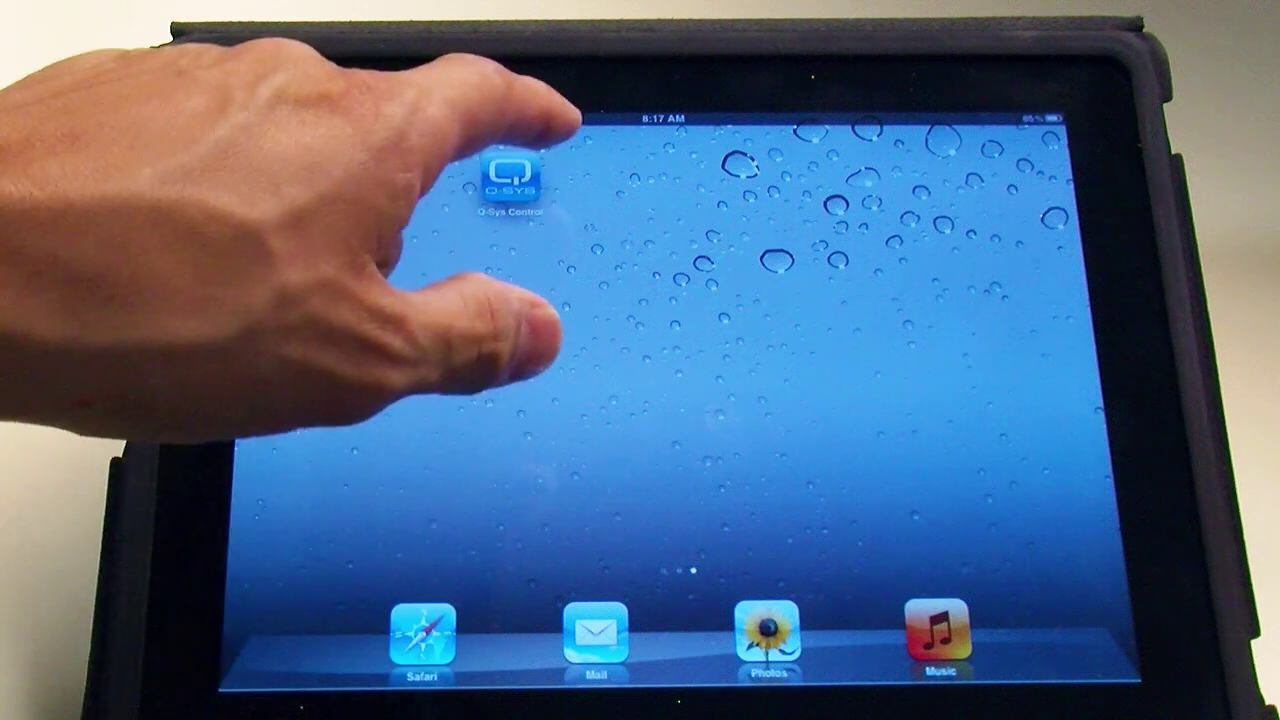
{"action": "left_click", "coordinate": [514, 180]}
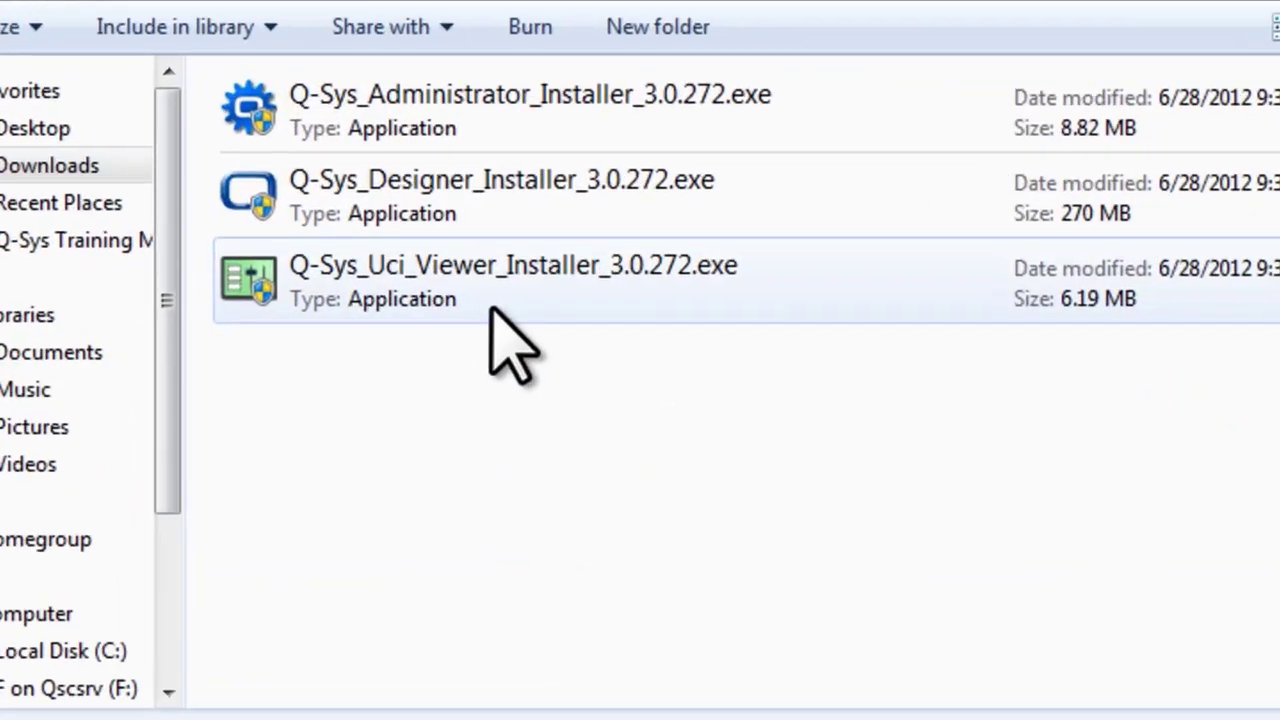
- Run the Q-Sys_Uci_Viewer_Installer from the Downloads > Q-Sys_Designer_3.0.272 folder
{"action": "left_click", "coordinate": [540, 333]}
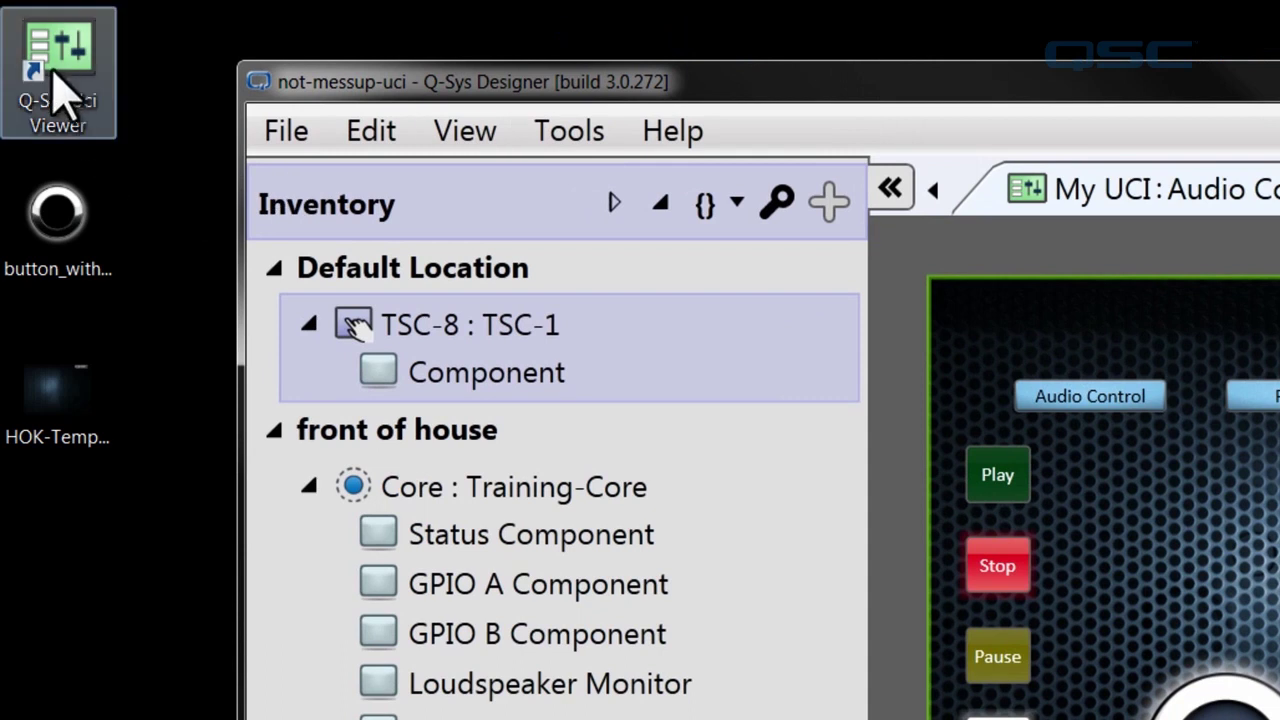
- Launch Q-Sys UCI Viewer 3.0.272 from its new desktop shortcut
{"action": "double_click", "coordinate": [50, 75]}
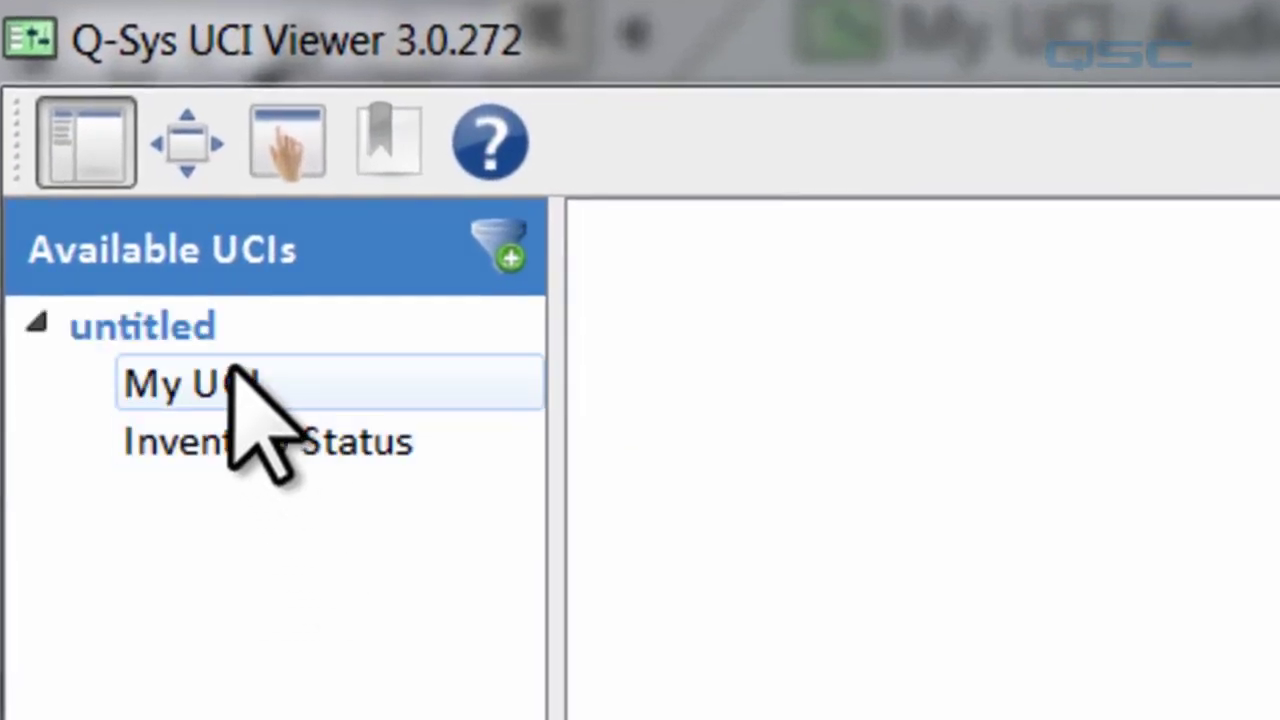